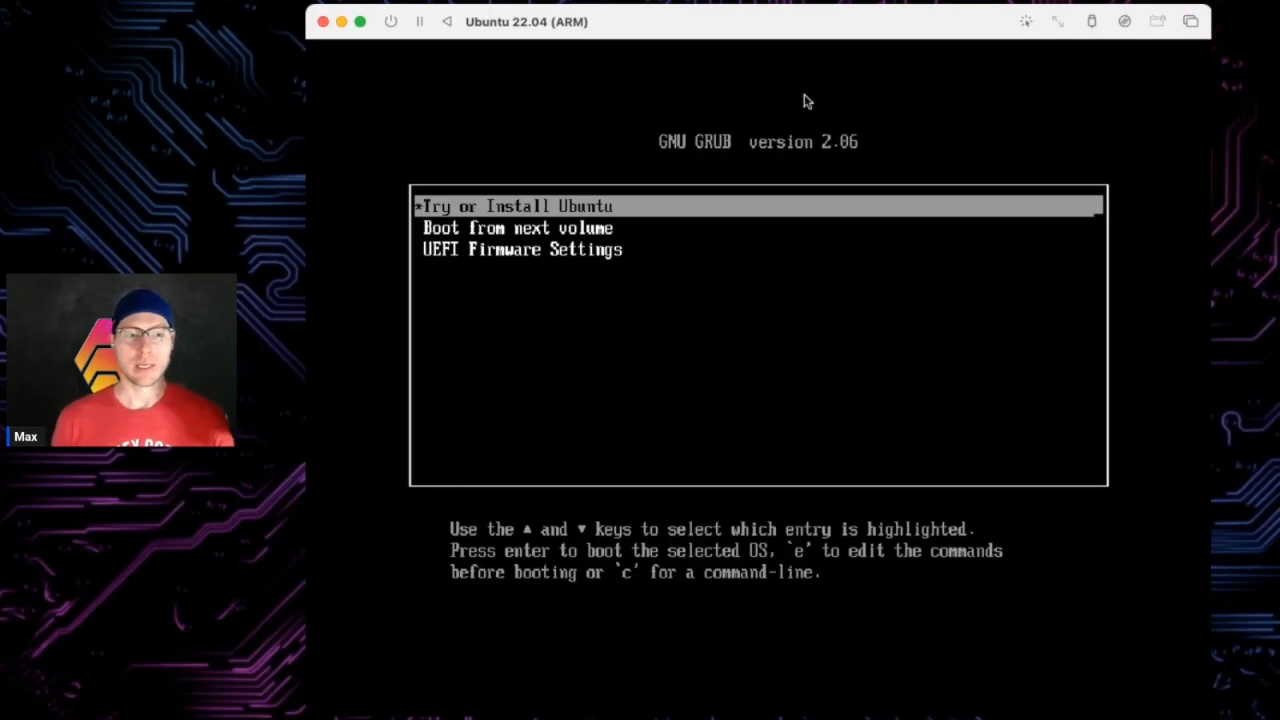
- Boot the 'Try or Install Ubuntu' GRUB entry and wait for the live desktop
key(Return)
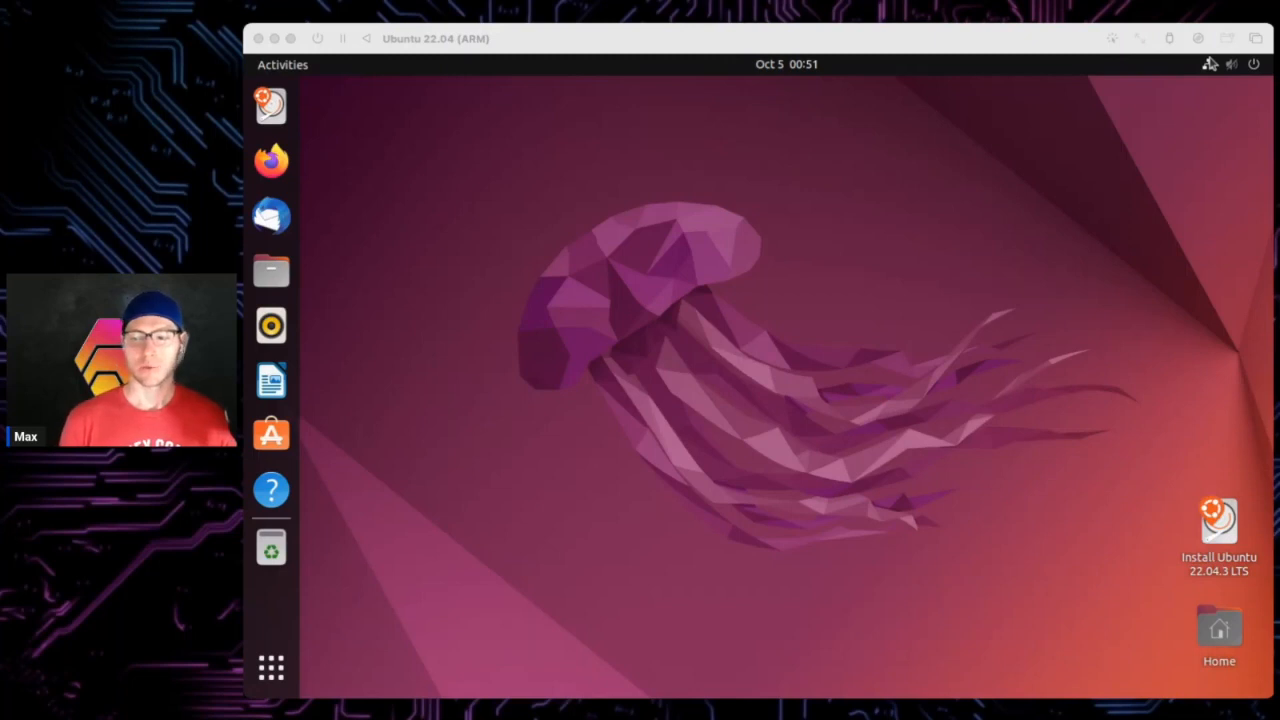
- Search the Activities overview for 'terminal' and launch the Terminal app
click(340, 229)
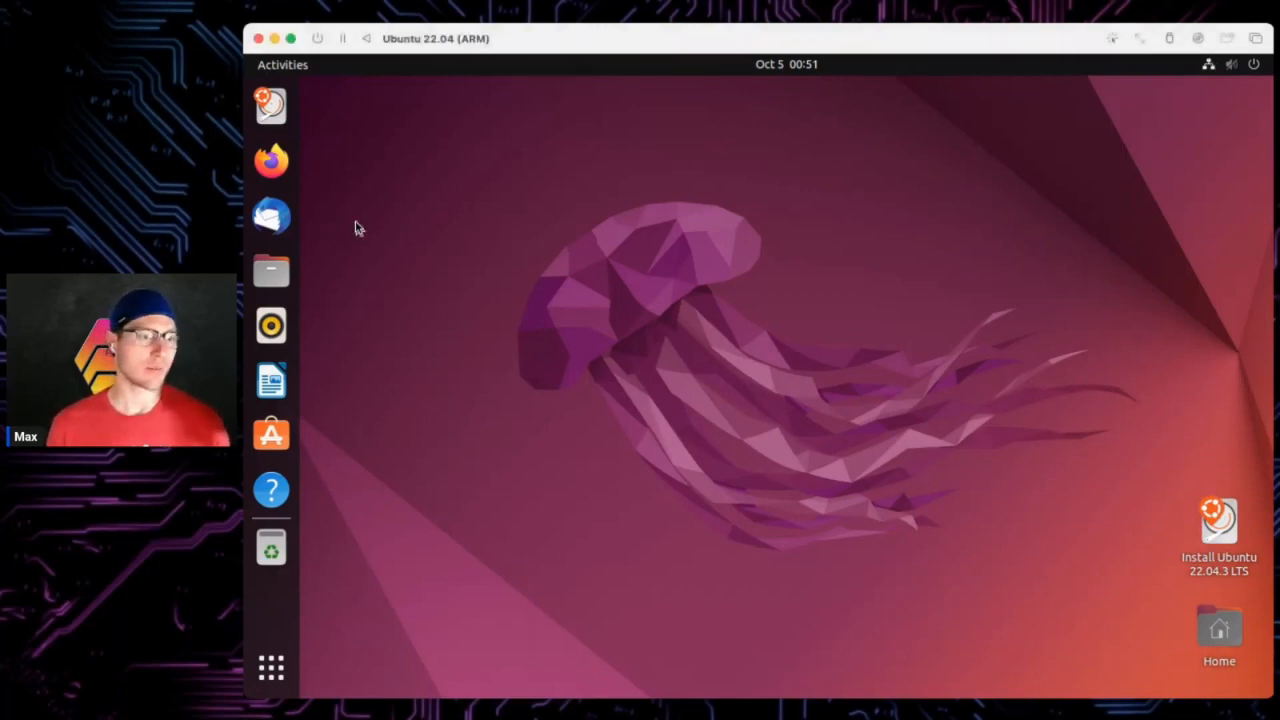
click(284, 68)
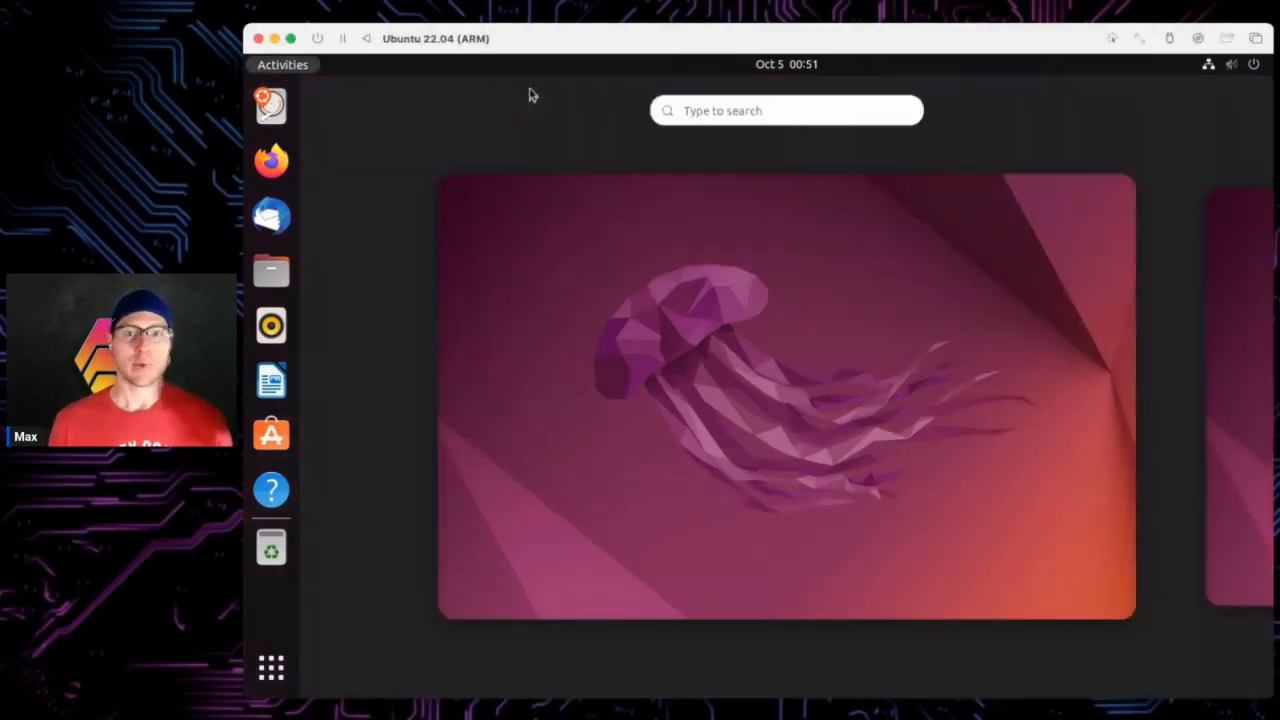
click(712, 111)
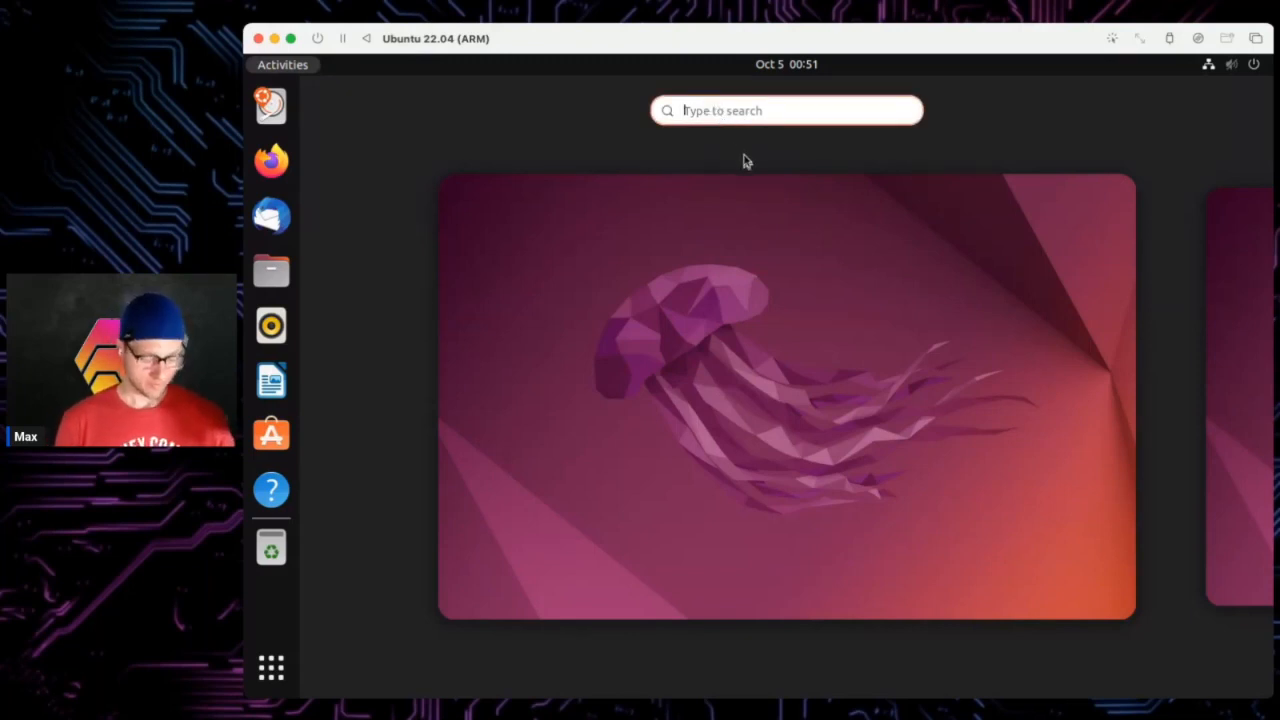
text(terminal)
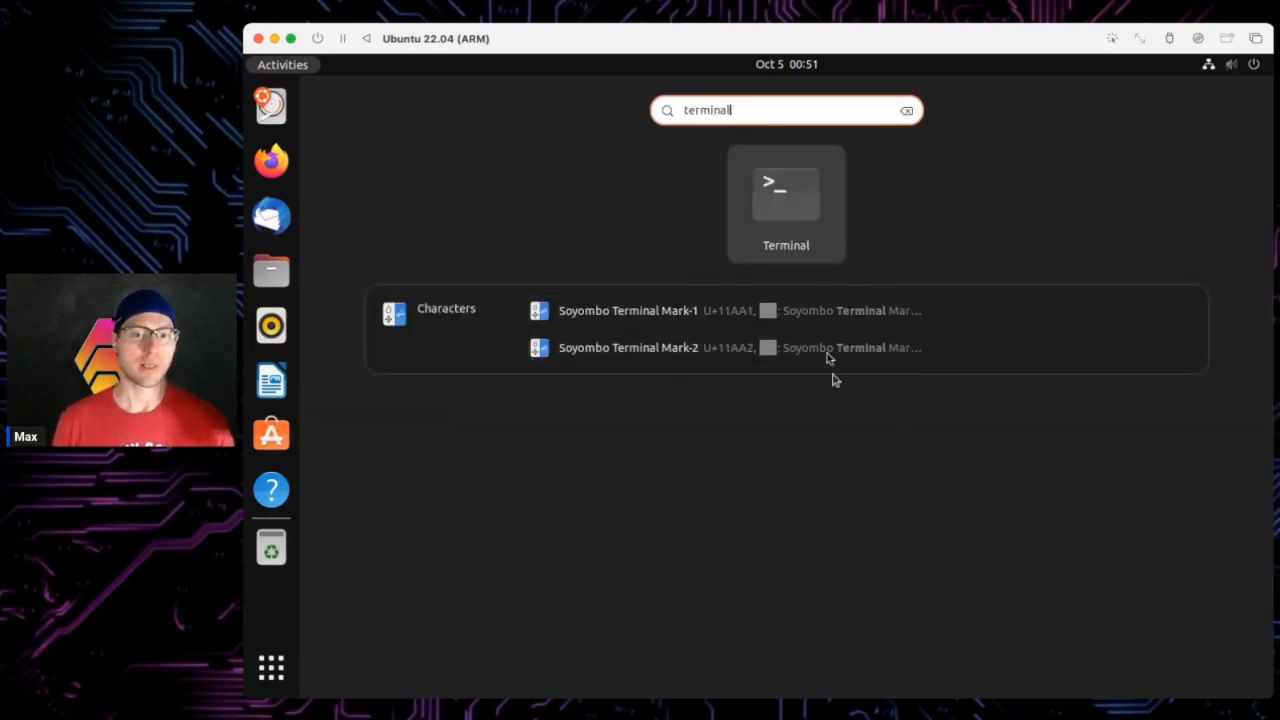
click(806, 196)
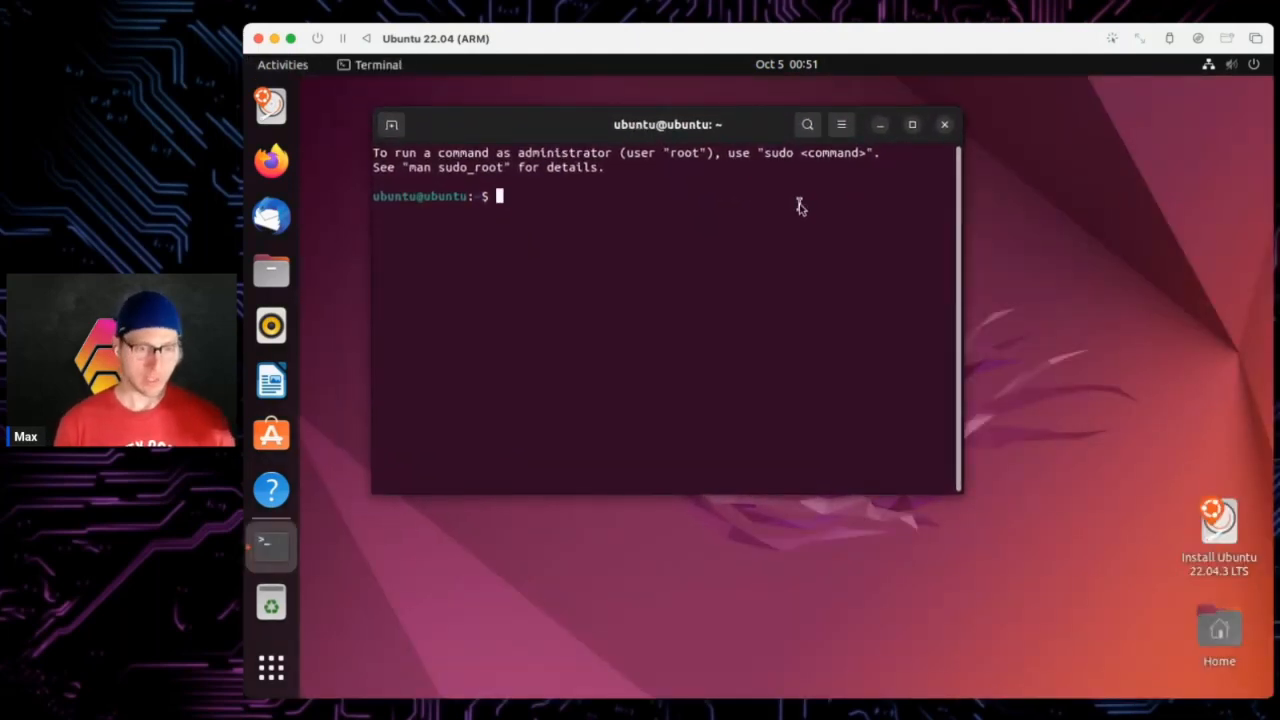
- List the contents of the home folder and the Desktop folder with ls
text(ls)
key(Return)
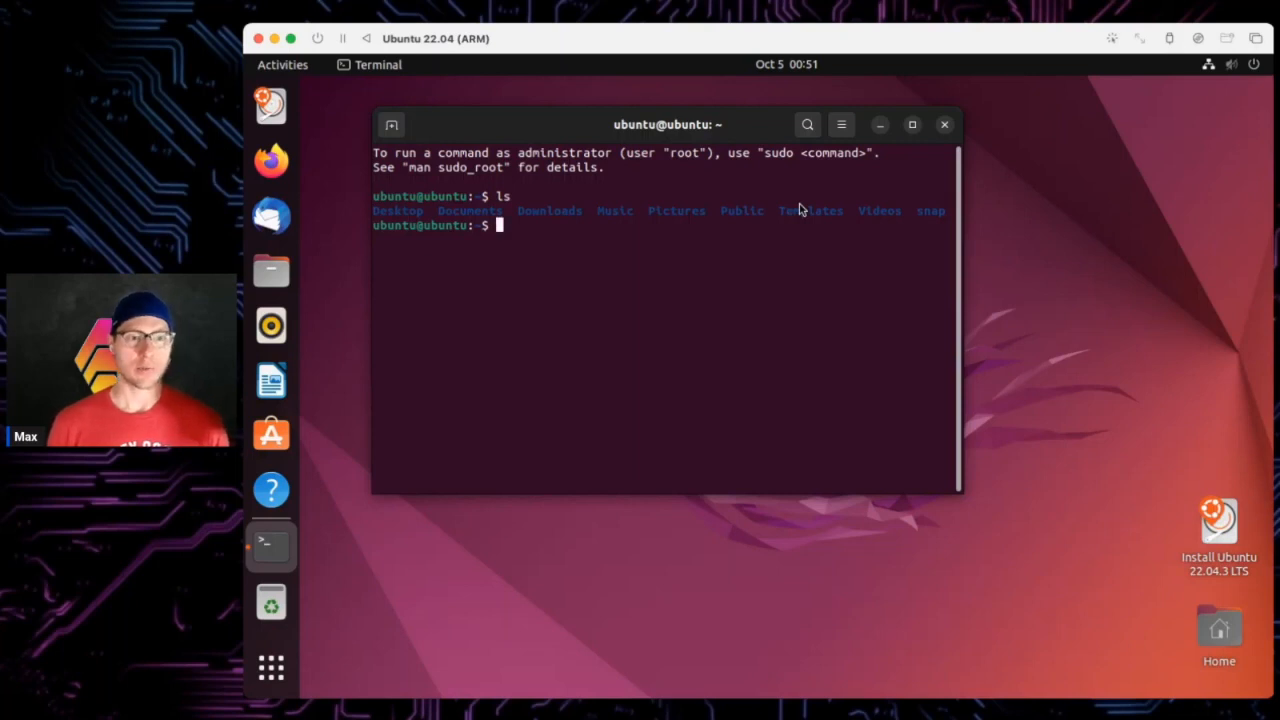
text(ls Deskto)
key(BackSpace)
key(BackSpace)
key(BackSpace)
key(BackSpace)
key(BackSpace)
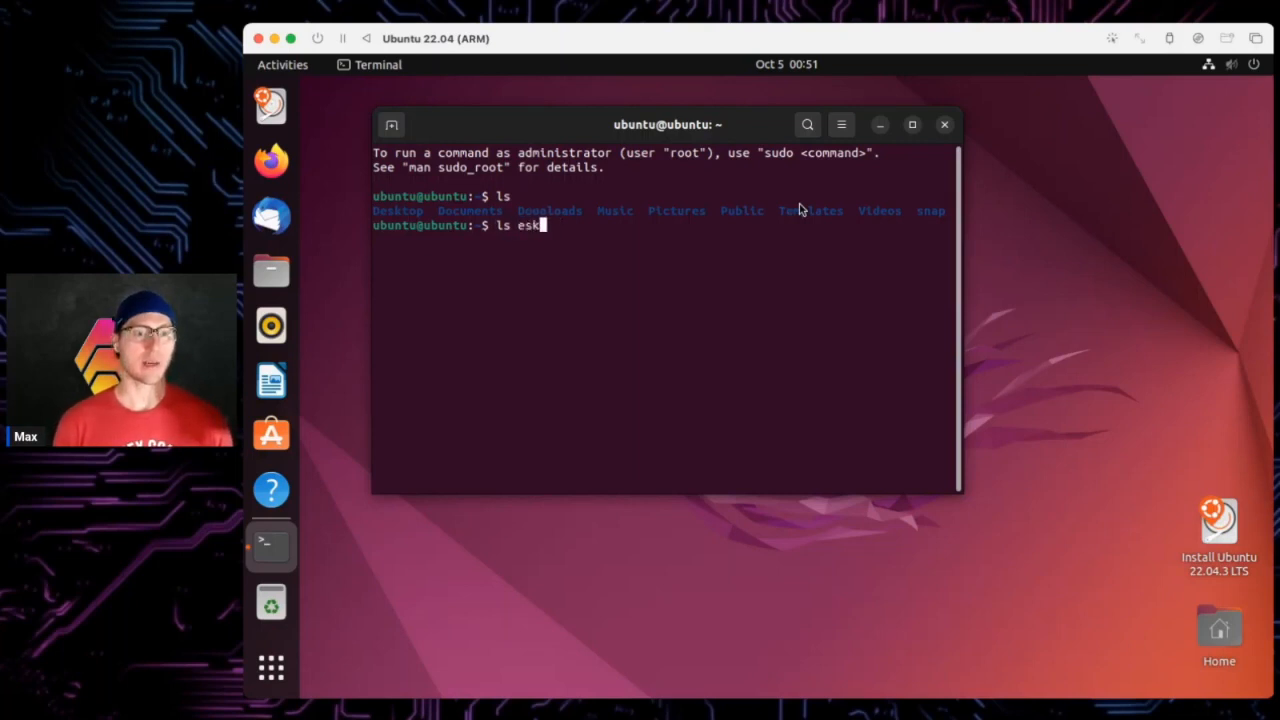
text(eskto)
key(BackSpace)
key(BackSpace)
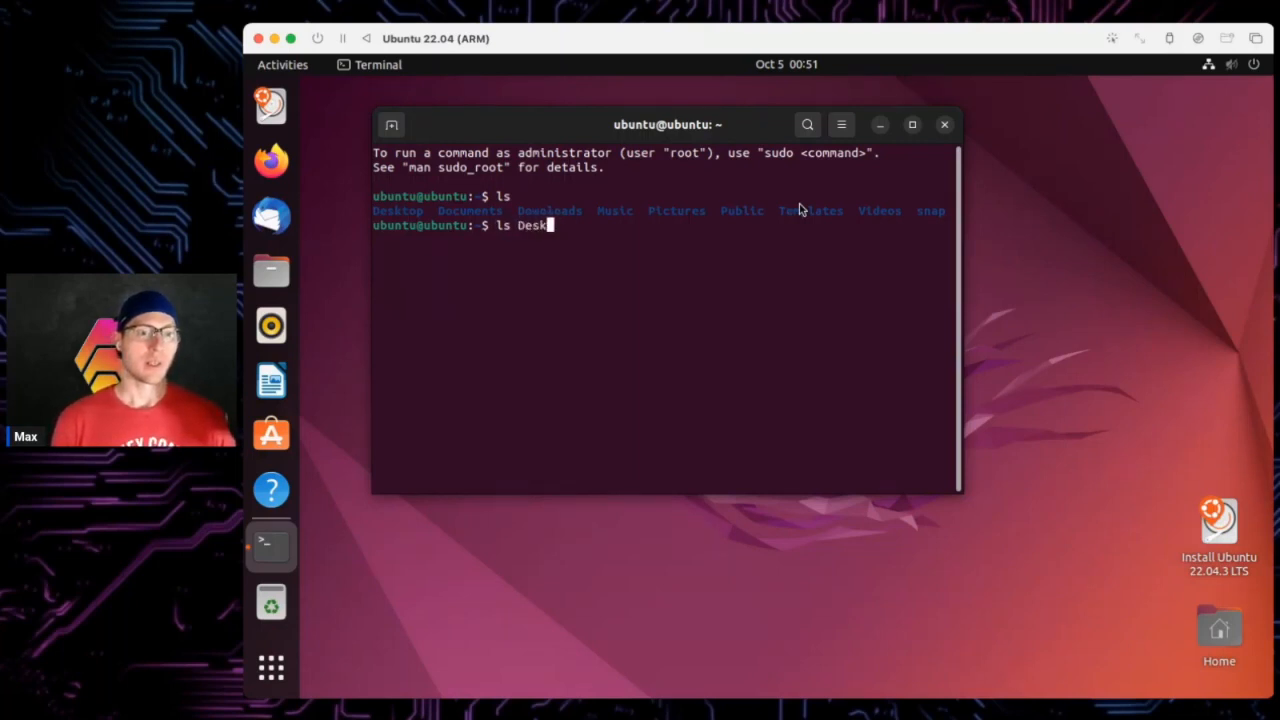
text(top)
key(Return)
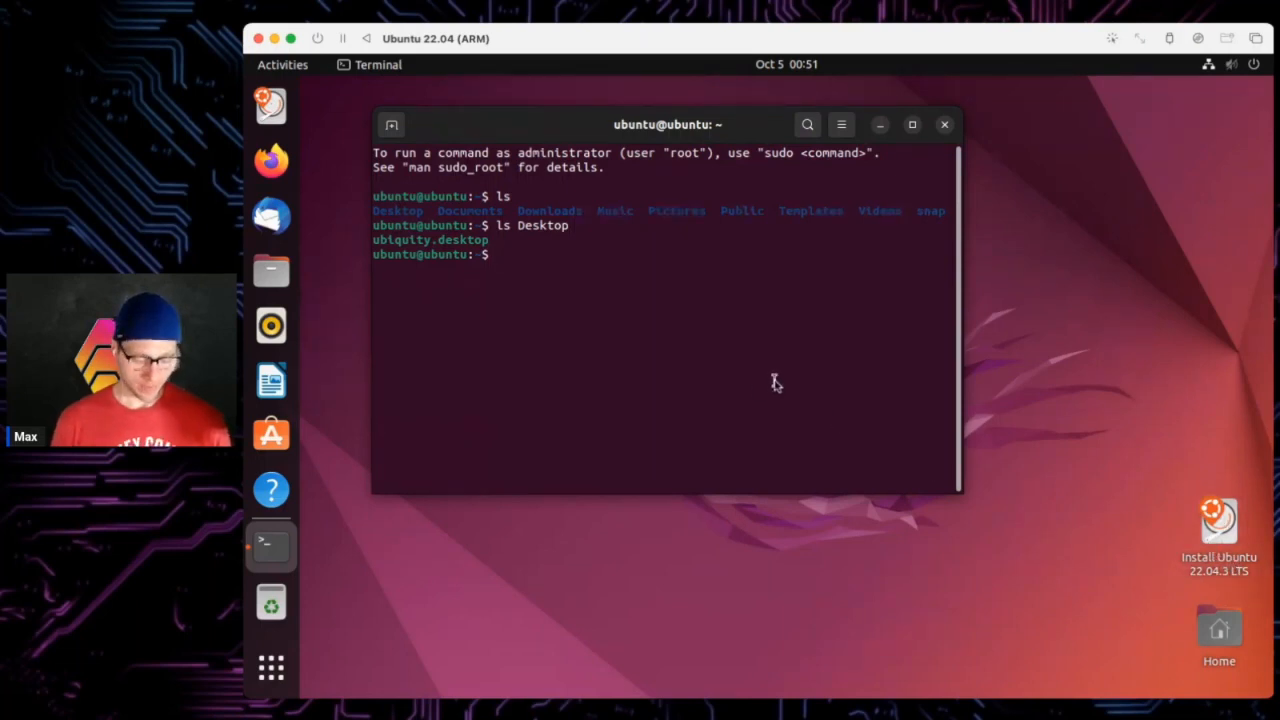
- Check disk usage with df -h and the current user with whoami
text(df -h)
key(Return)
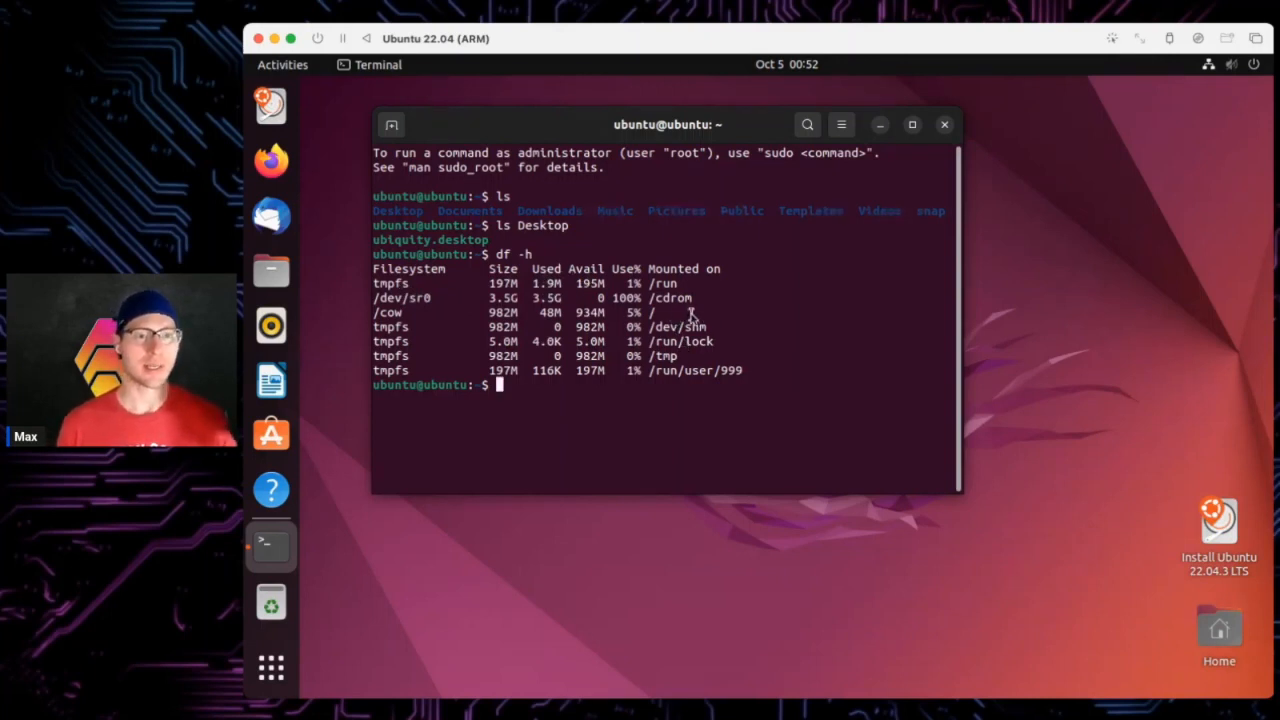
text(whoami)
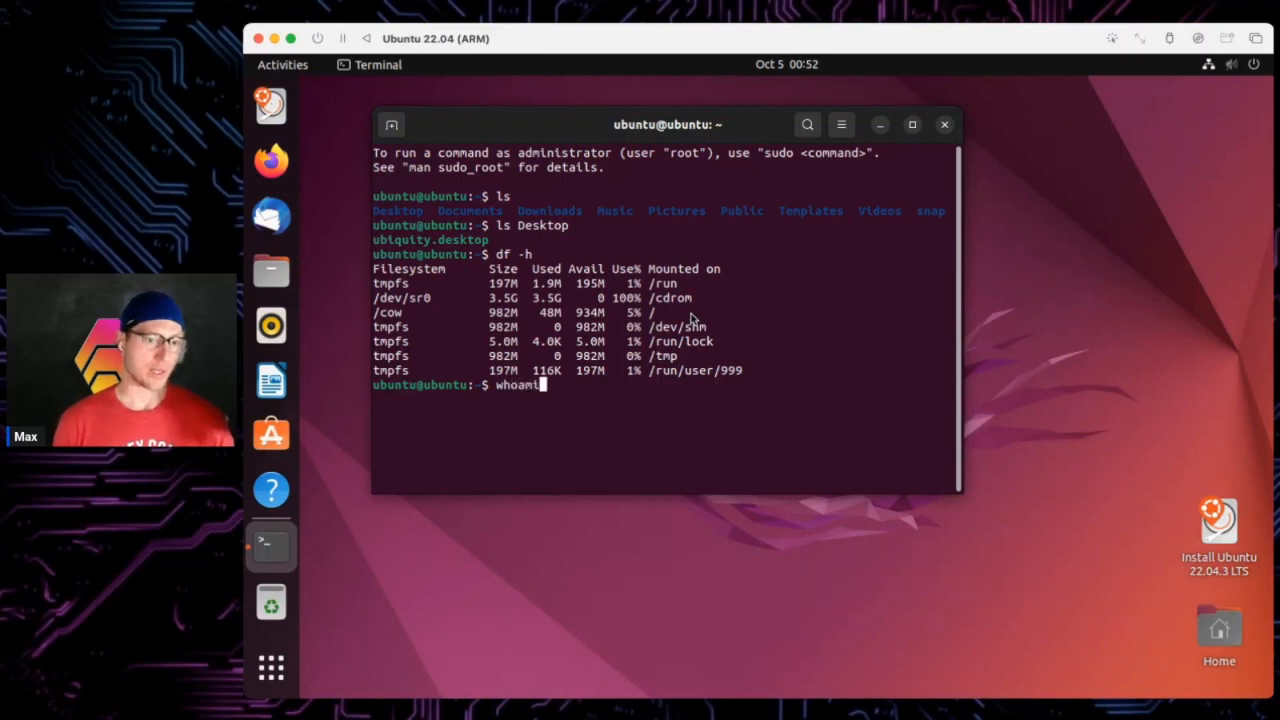
key(Return)
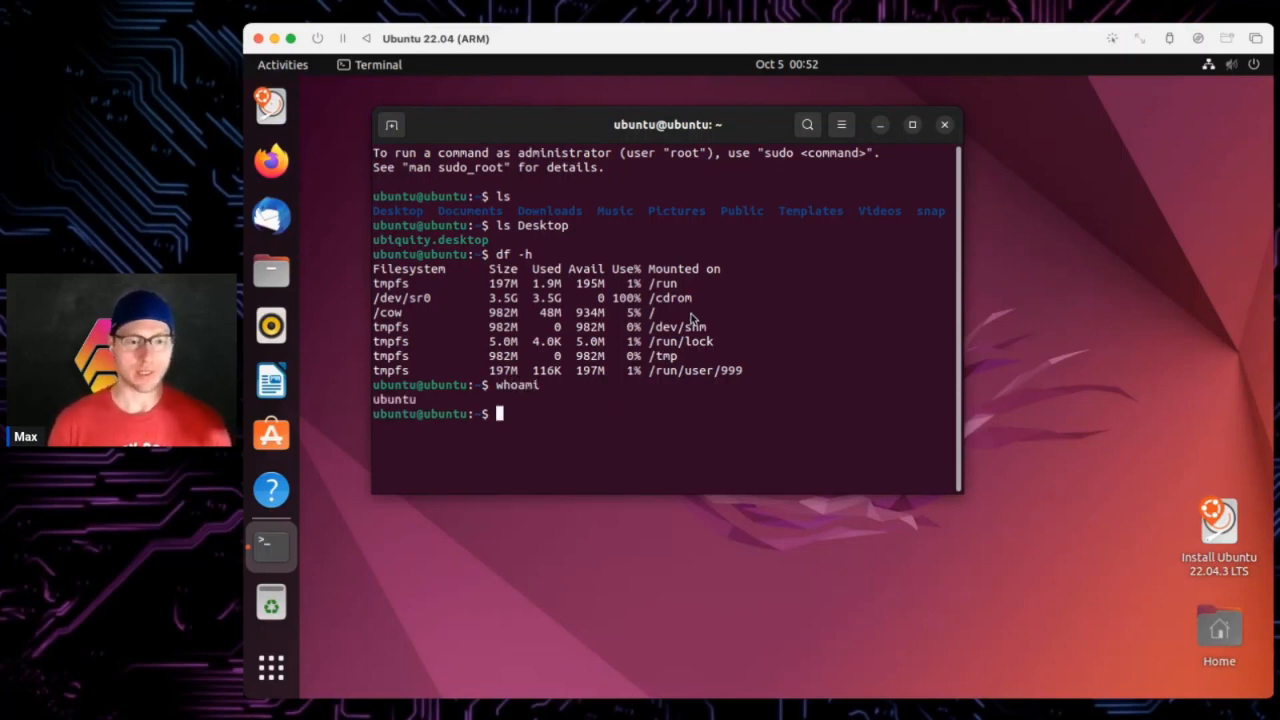
- Run 'nautilus .' to open the file manager on the home folder
text(nau)
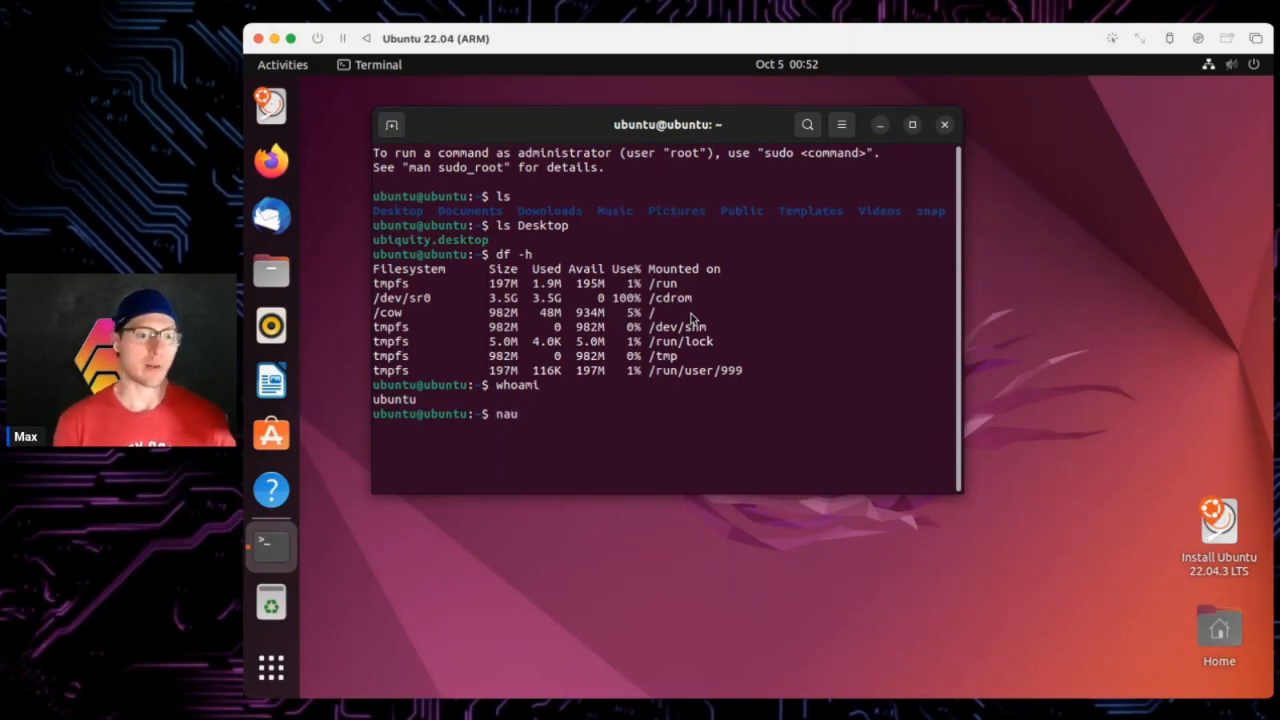
text(tilus)
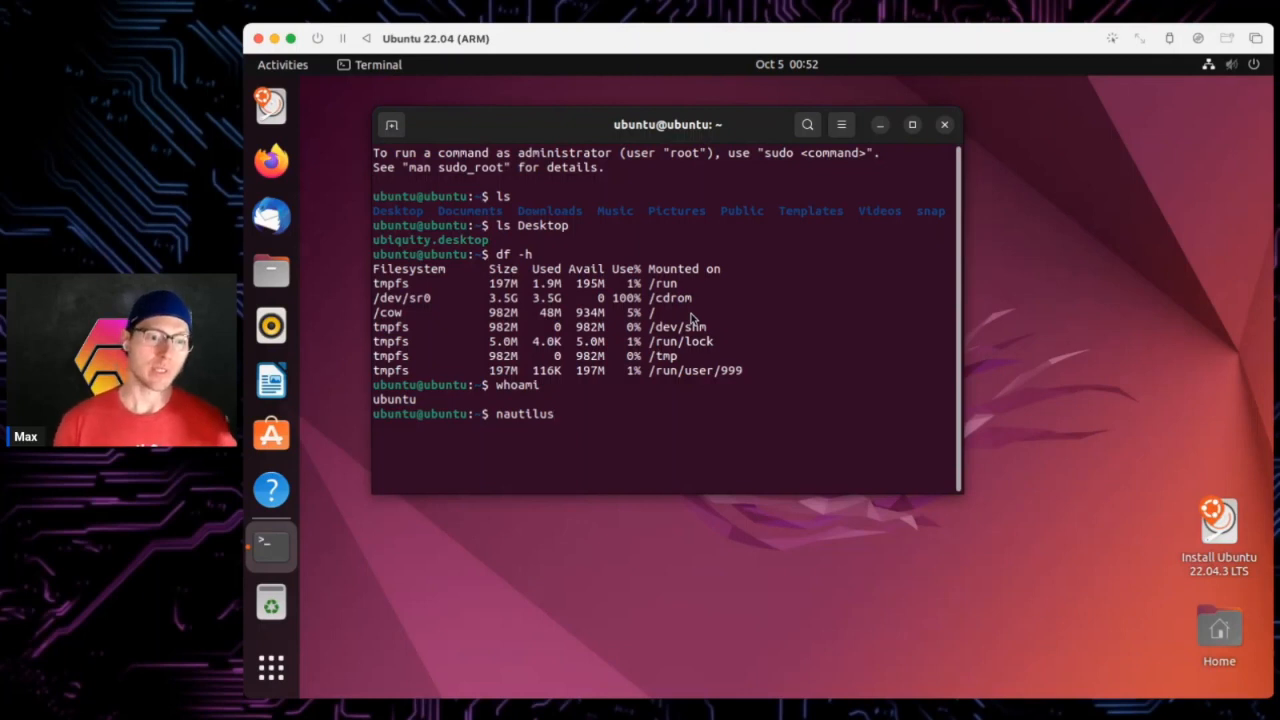
text(.)
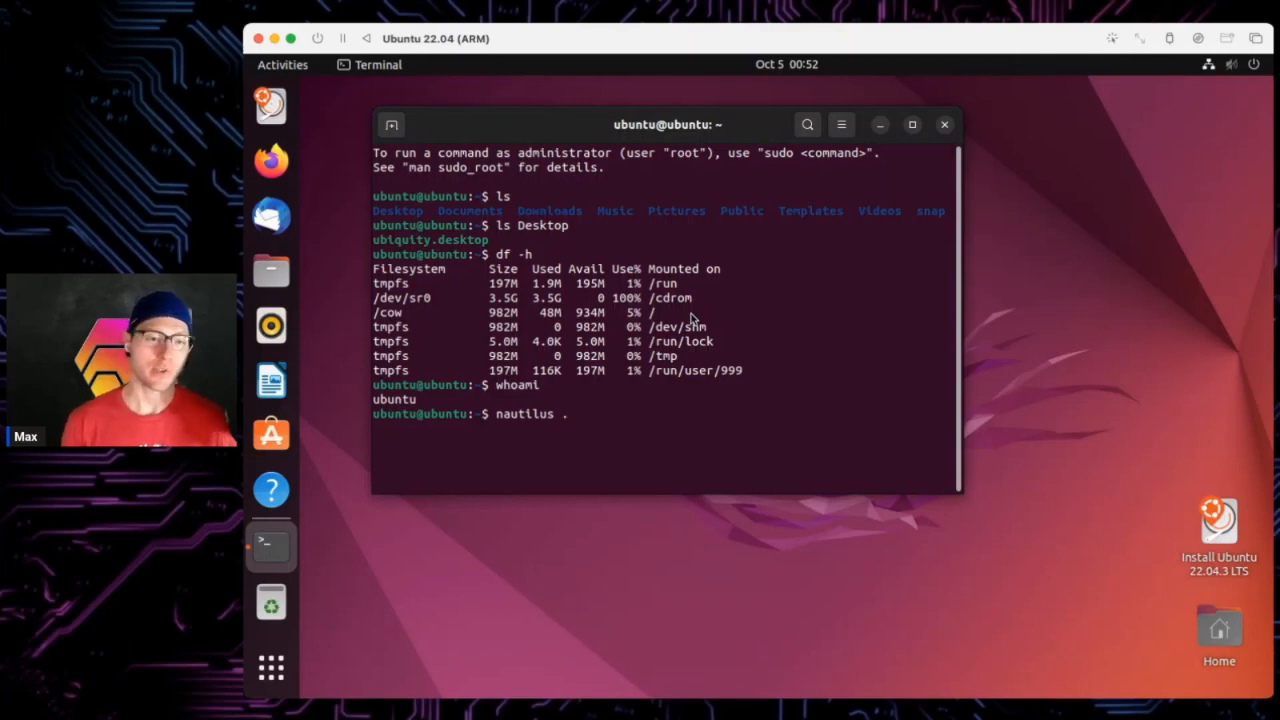
key(Return)
- Close the Files window, then run clear to leave one fresh terminal prompt
drag(800, 108, 990, 172)
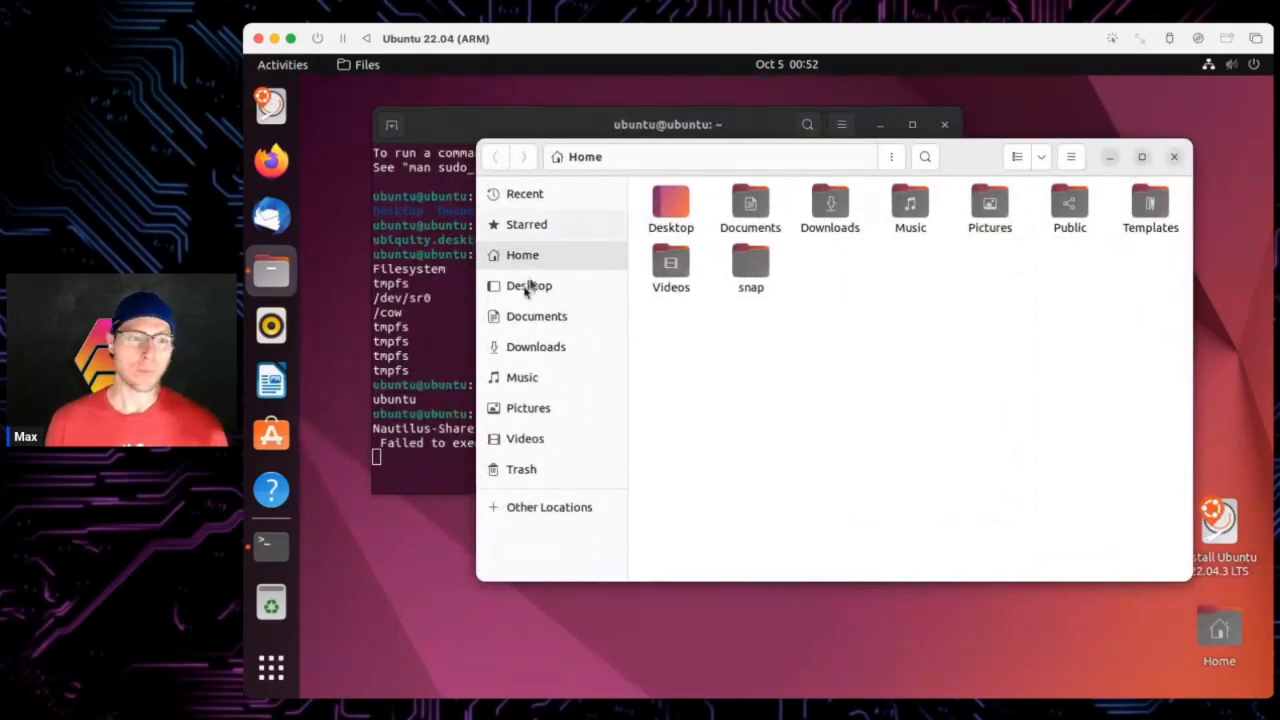
click(1174, 156)
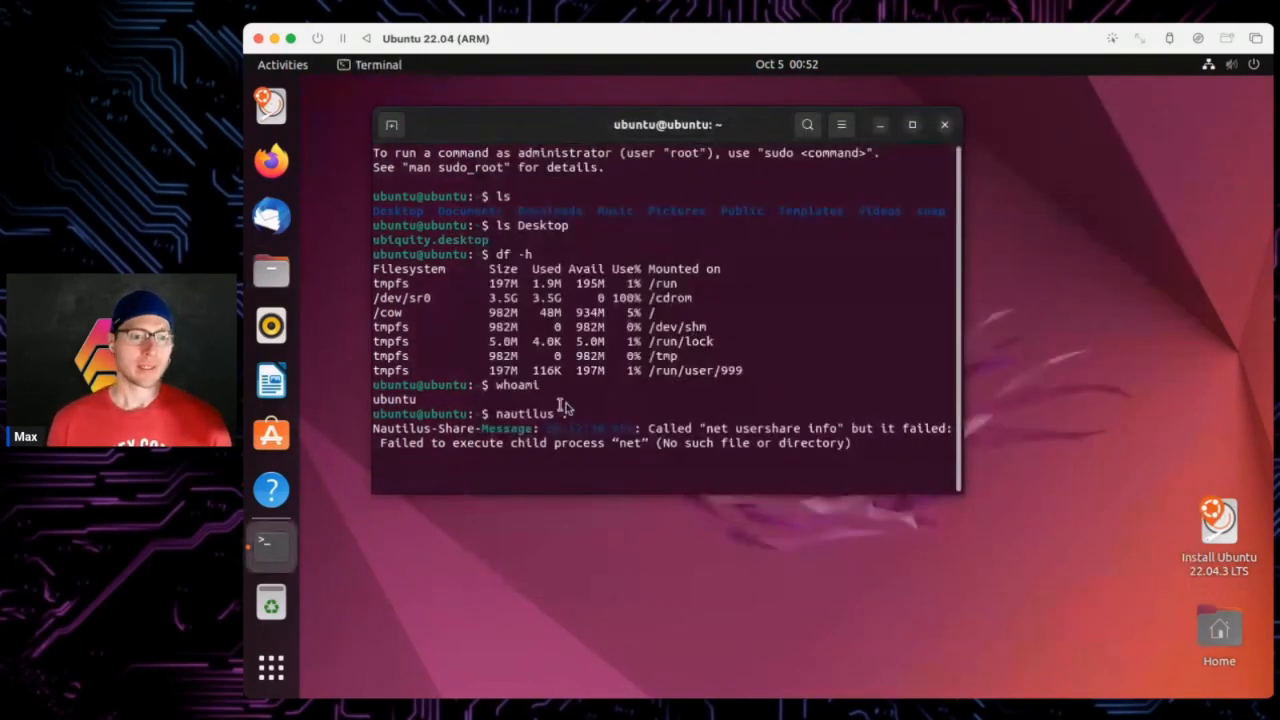
key(Return)
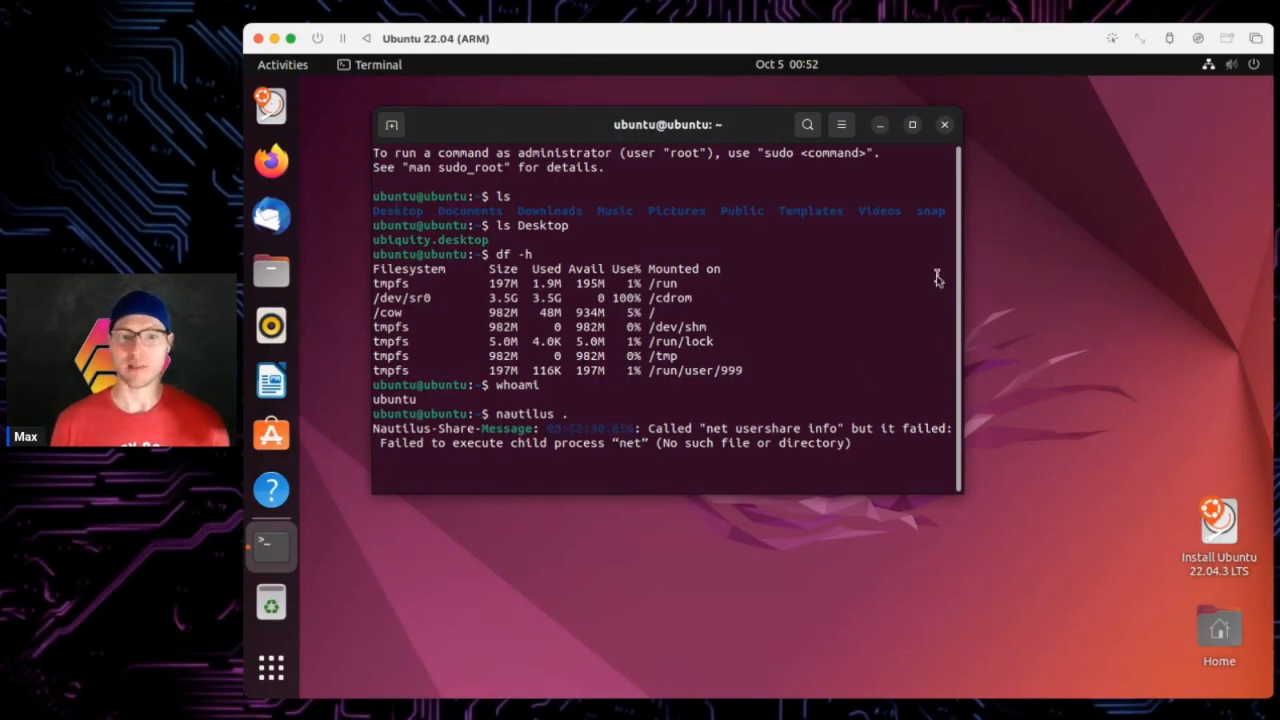
key(Return)
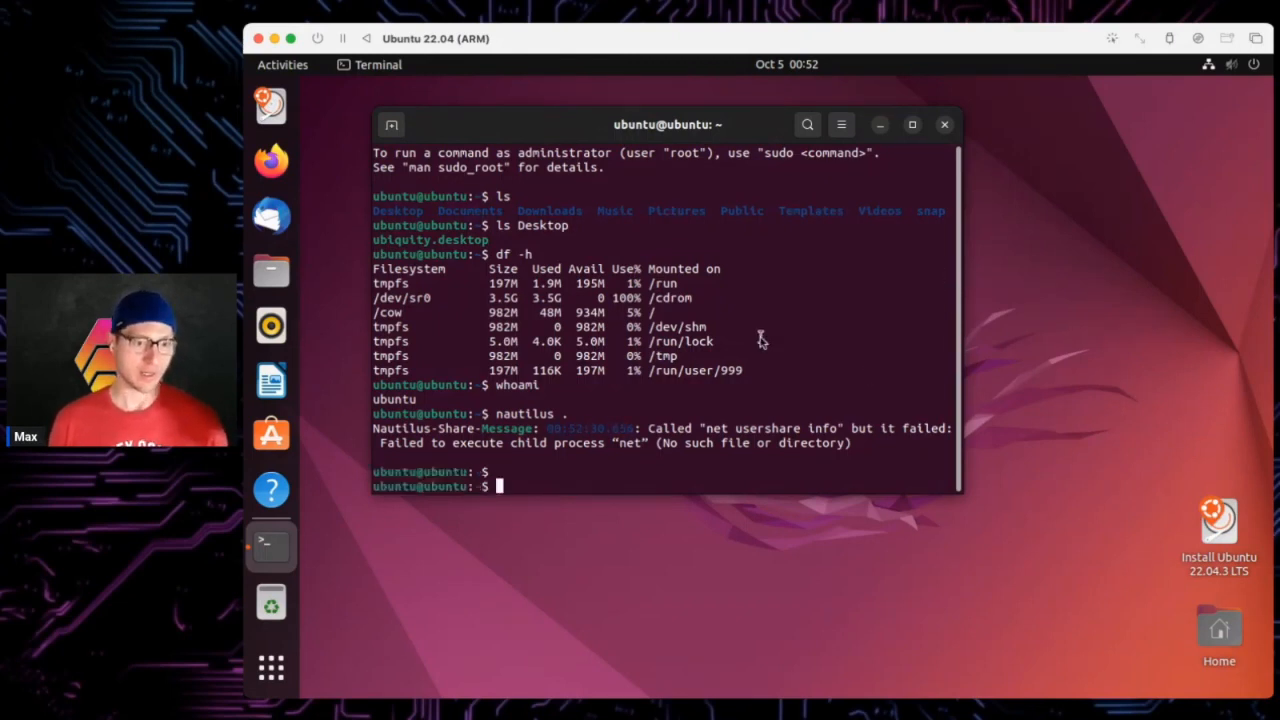
text(clear)
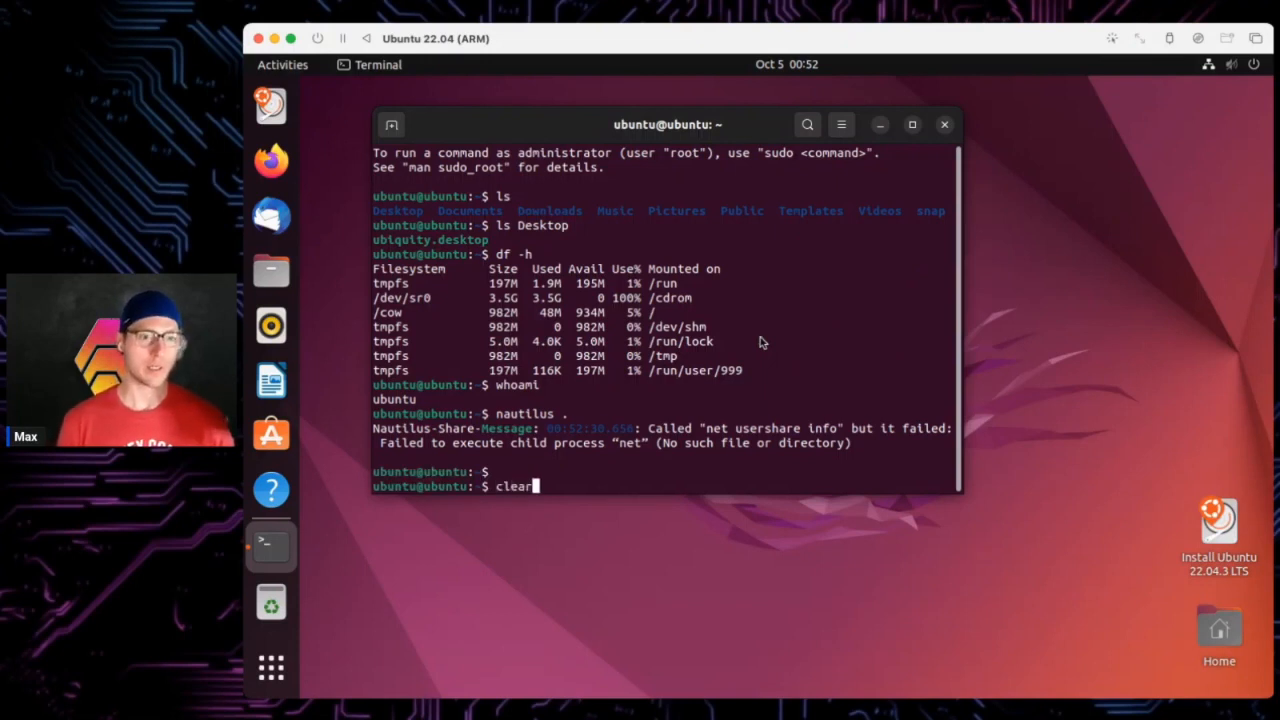
key(Return)
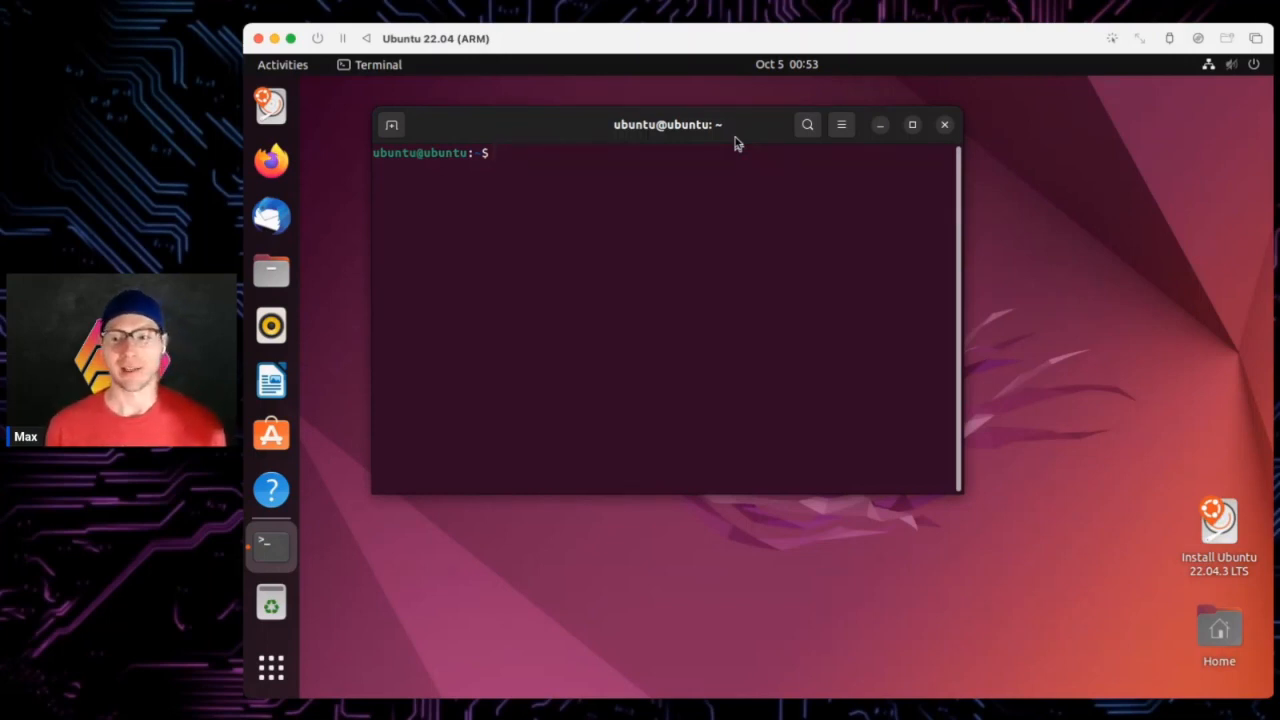
click(271, 160)
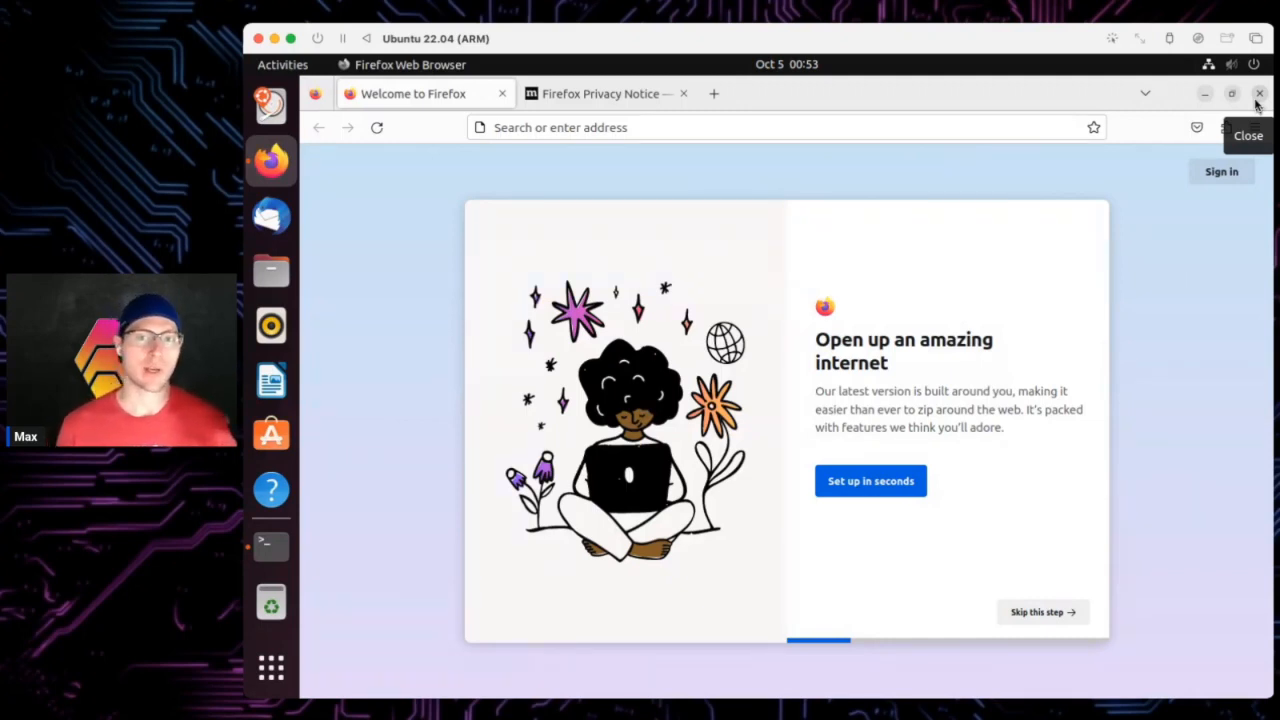
click(1257, 96)
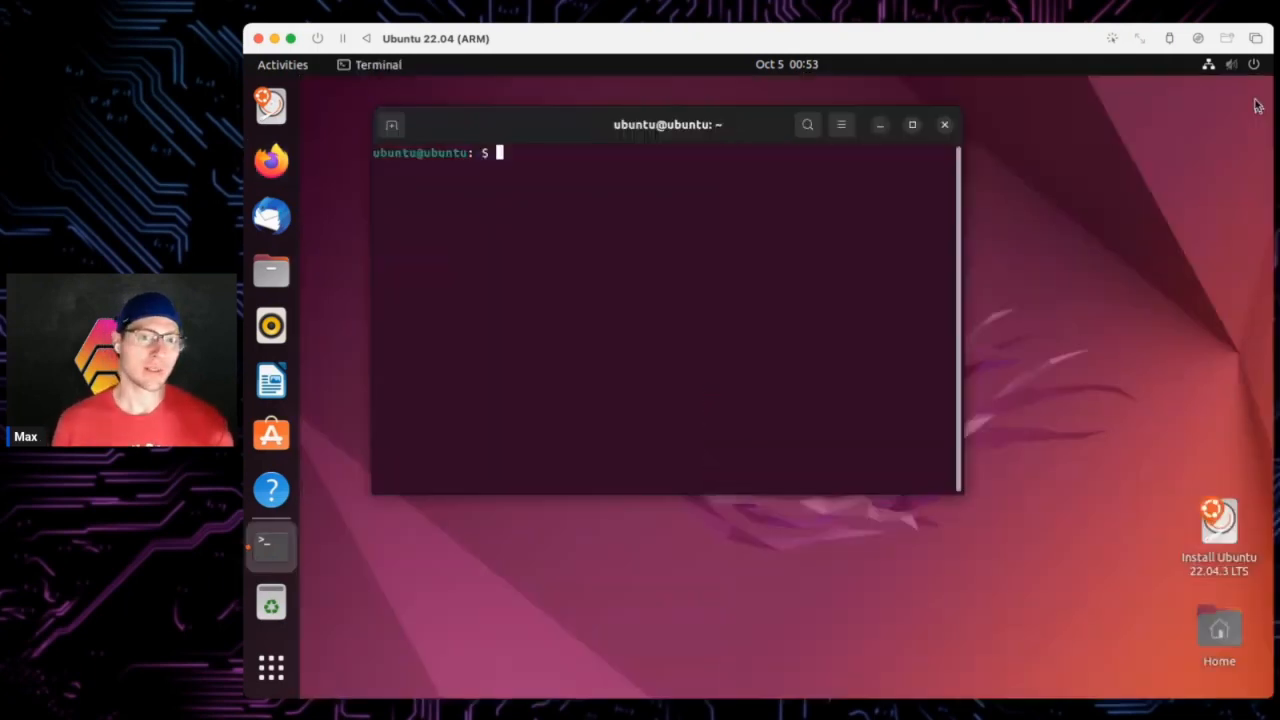
- Close the Terminal window and open Files on the Home folder from the dock
drag(735, 137, 726, 127)
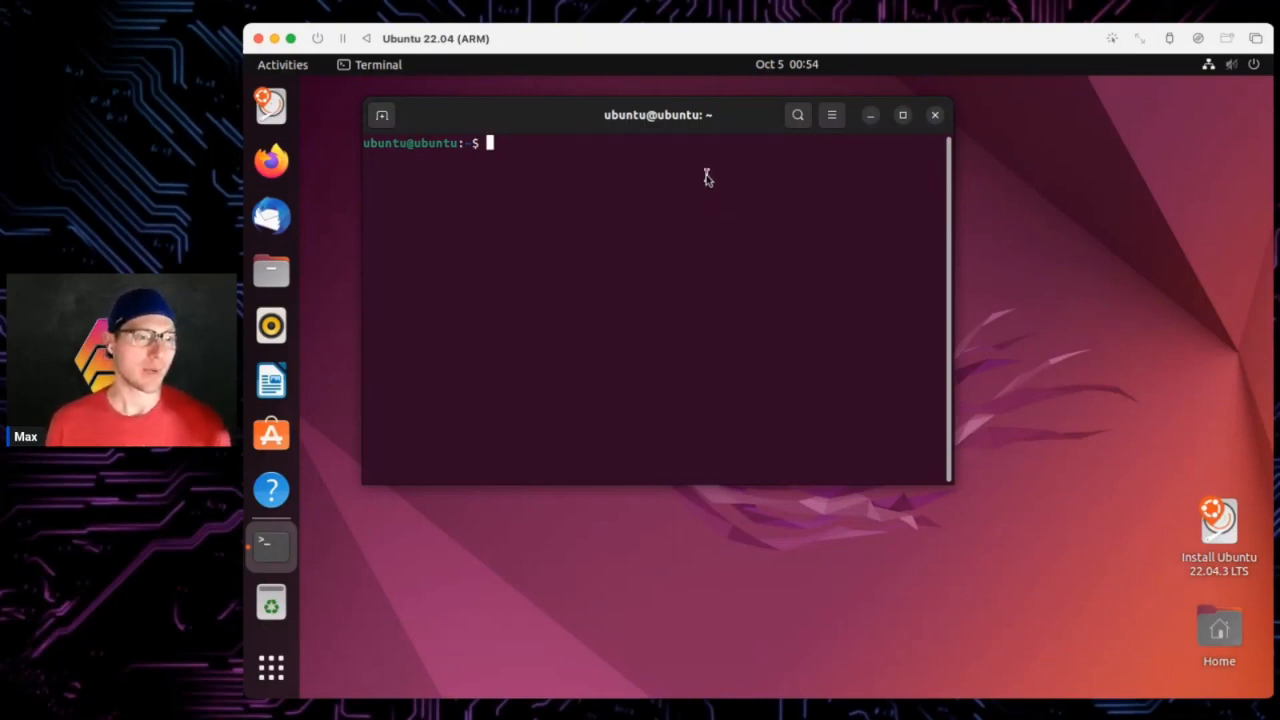
click(935, 115)
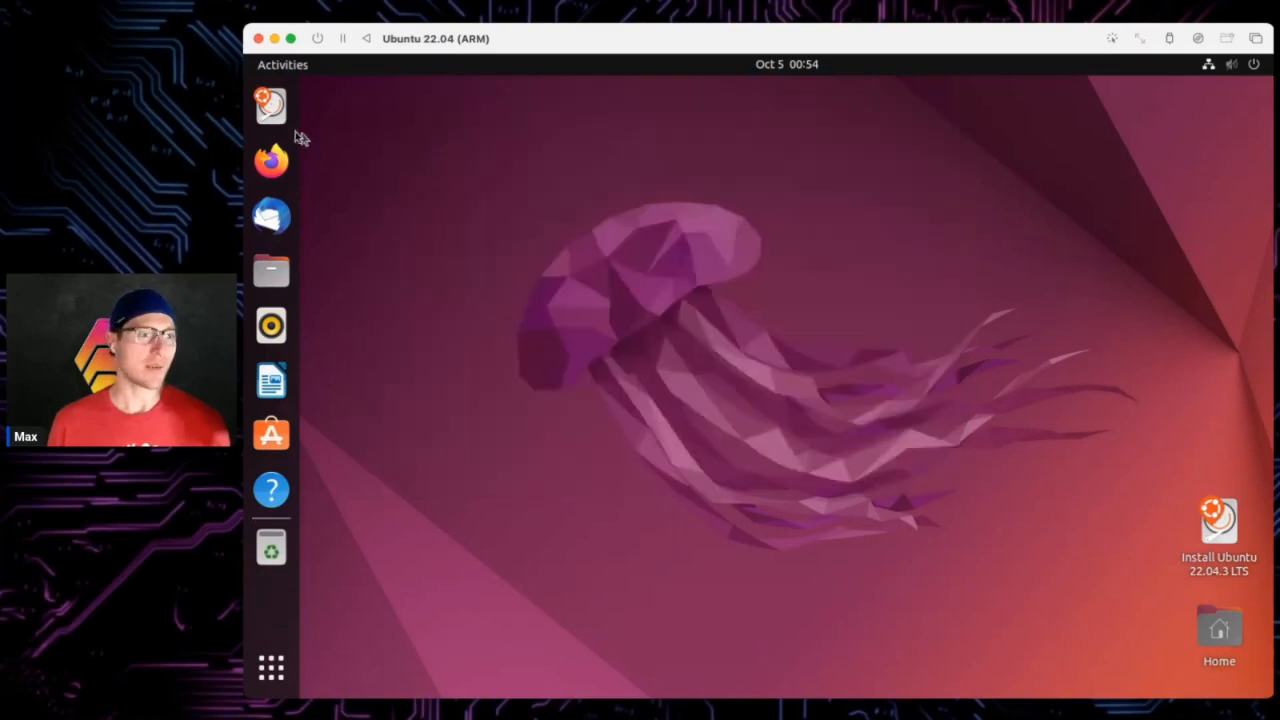
click(279, 285)
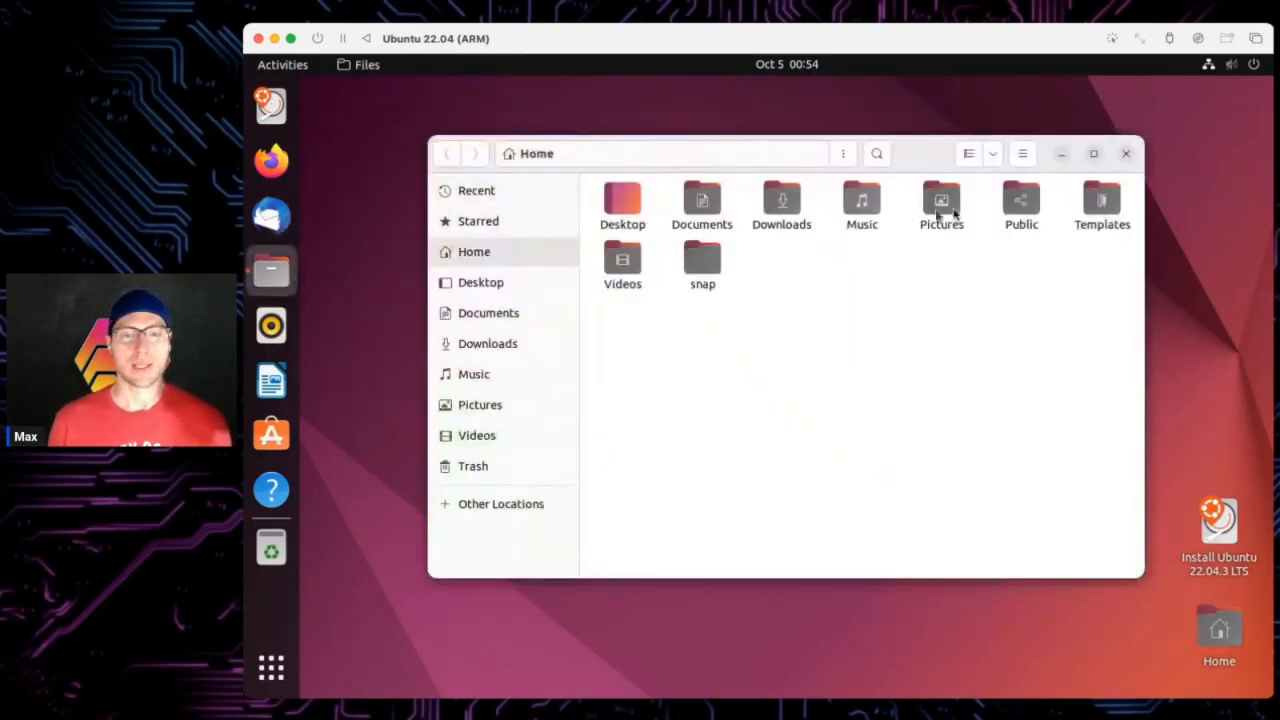
- Open the empty Downloads folder in Files, then close the Files window
double_click(781, 203)
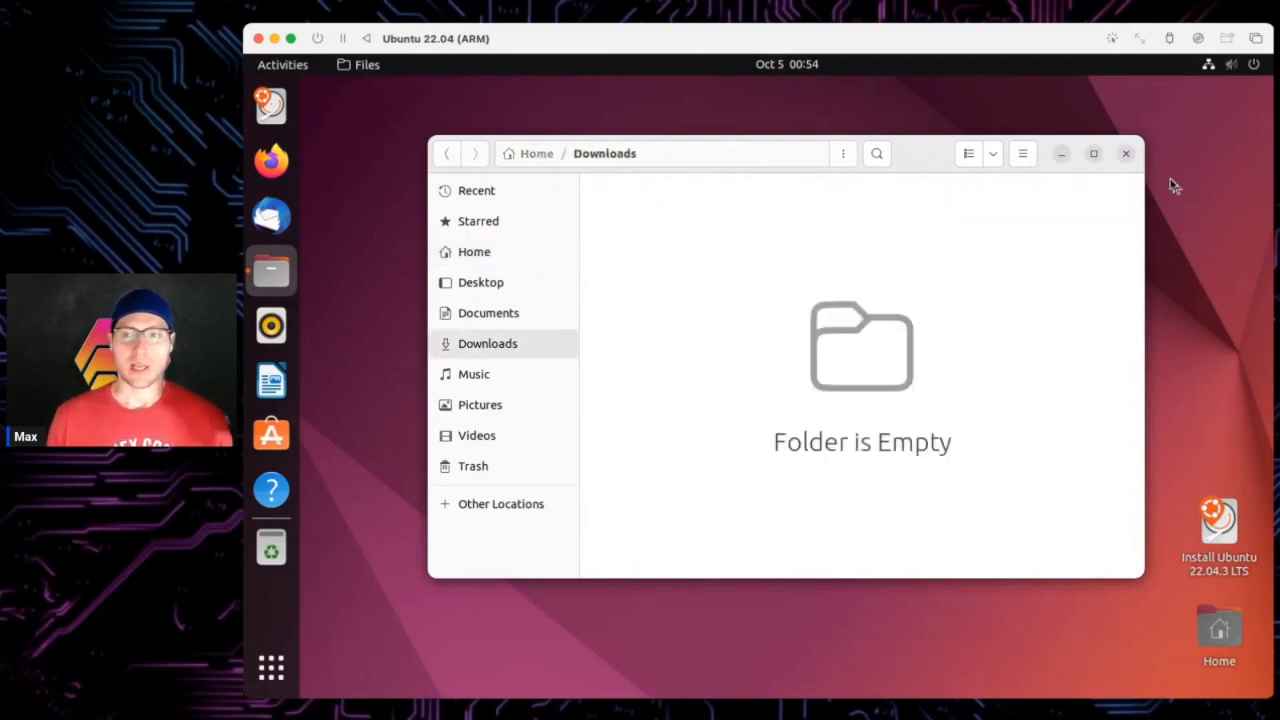
click(1126, 153)
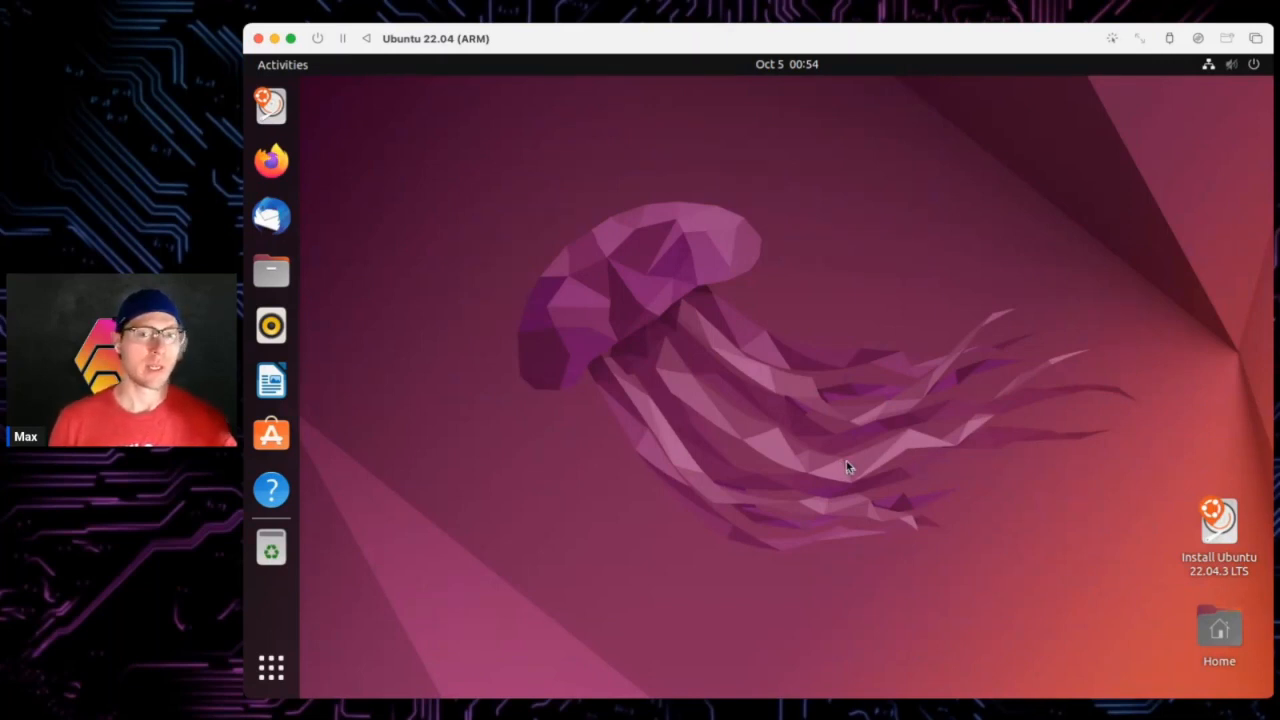
- Launch the installer, keep English and the English (US) keyboard, and disable downloading updates during install
double_click(1226, 540)
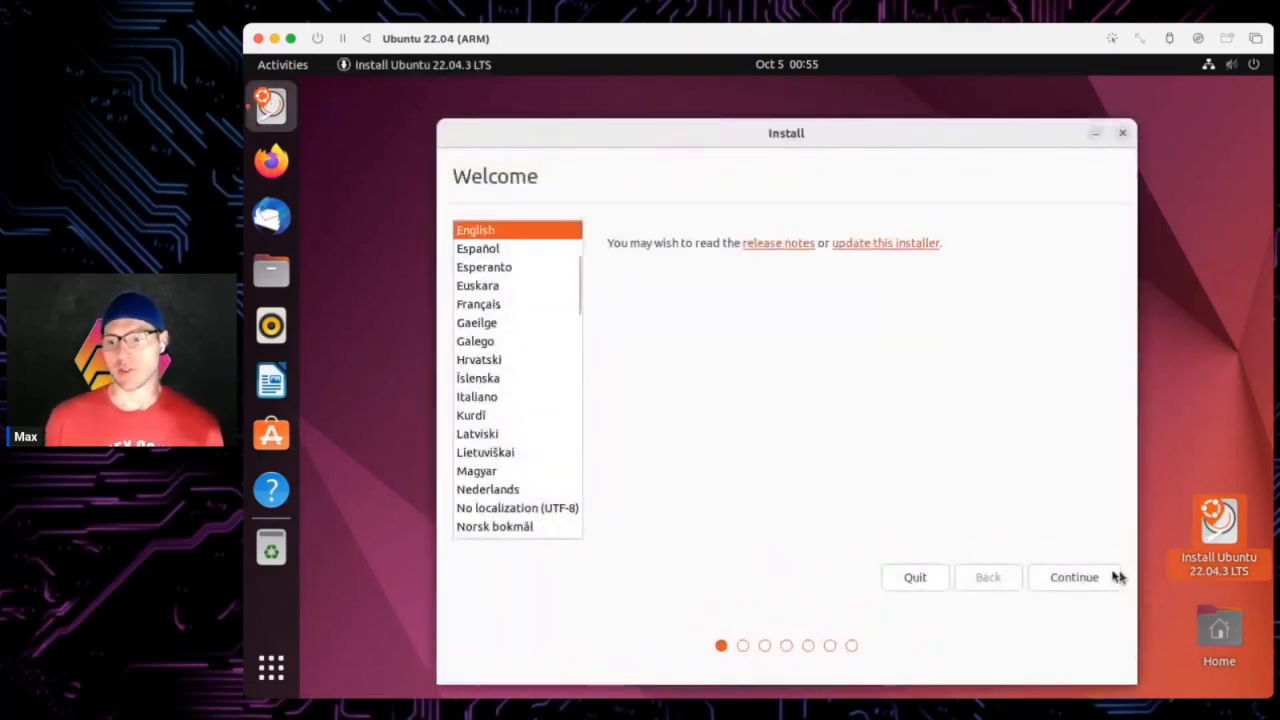
click(1090, 577)
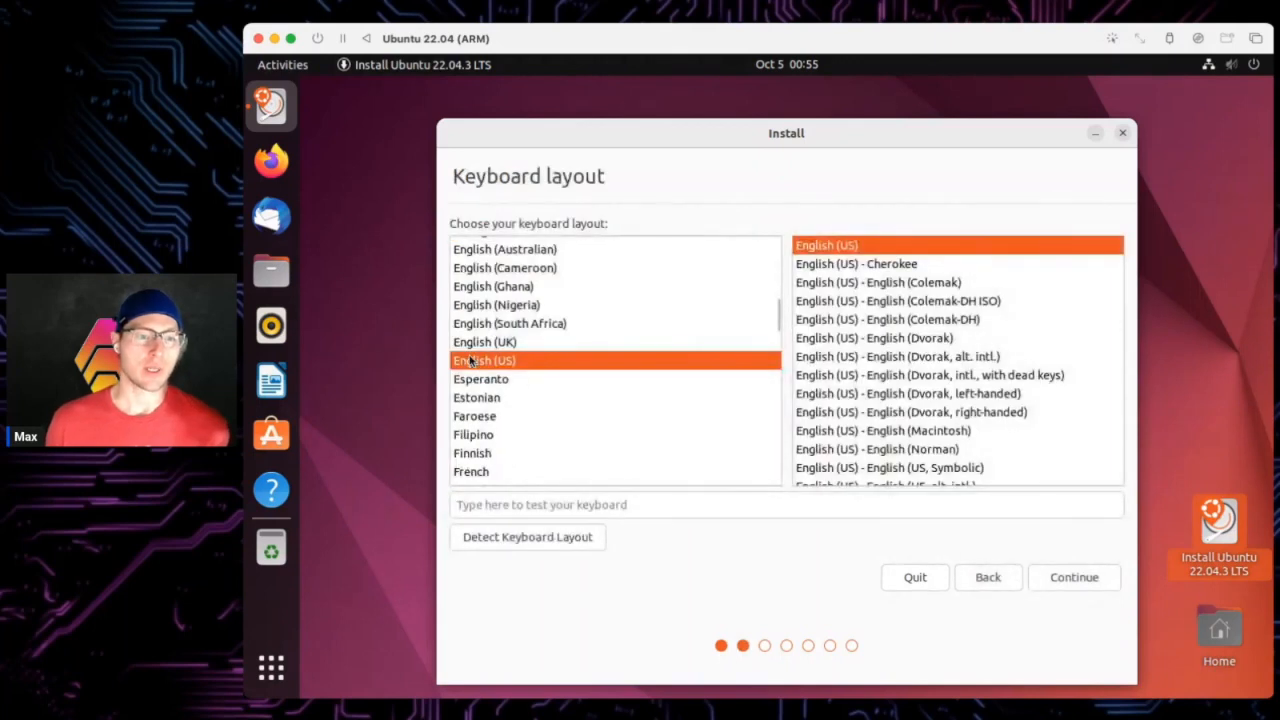
click(1076, 578)
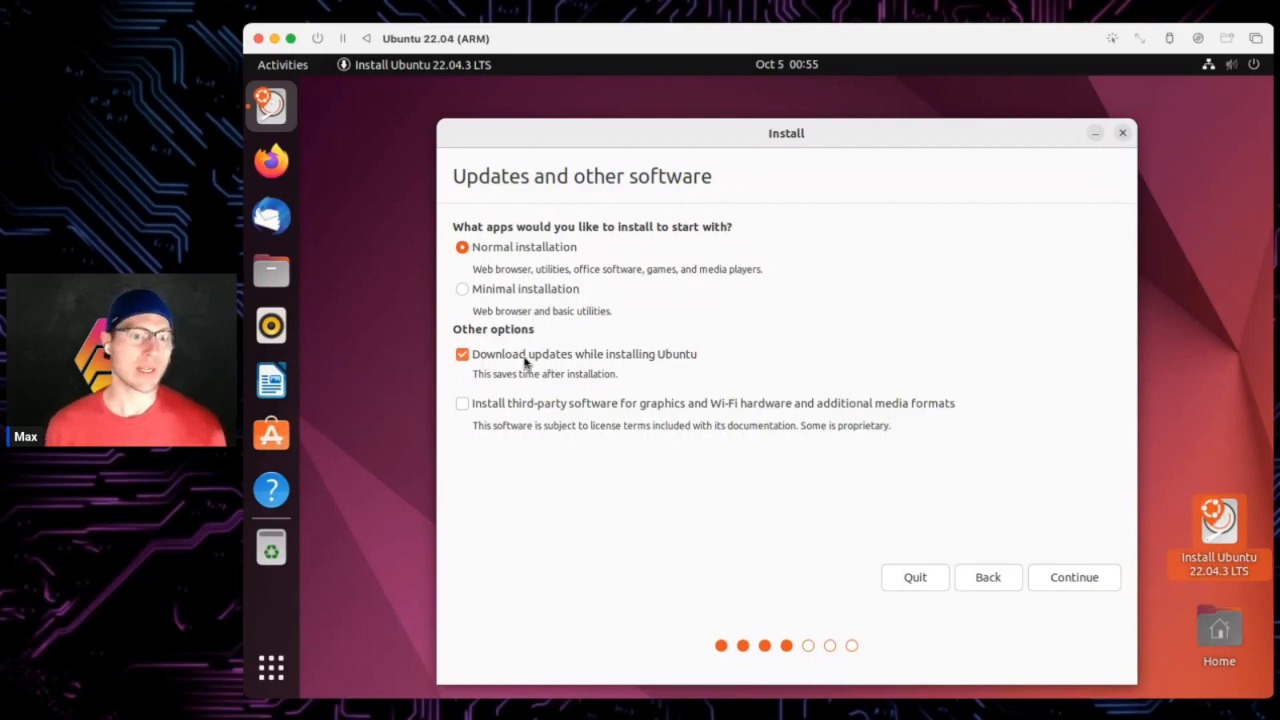
click(526, 362)
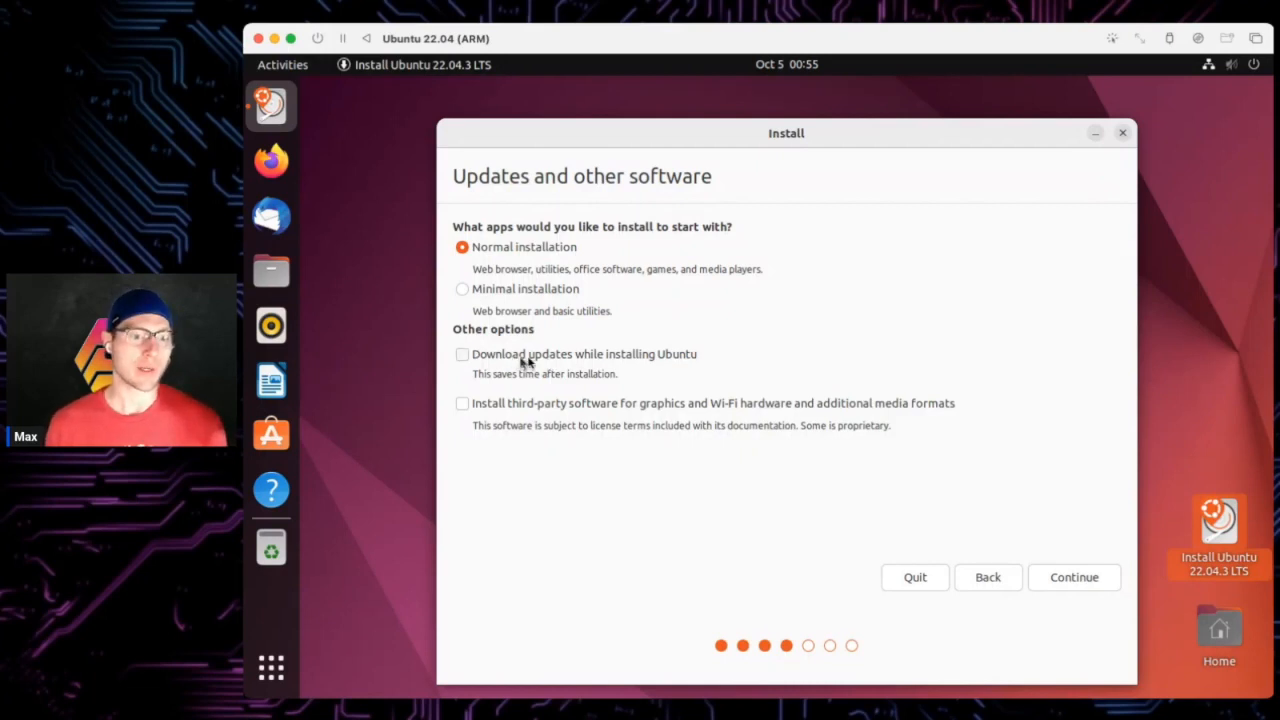
click(1093, 579)
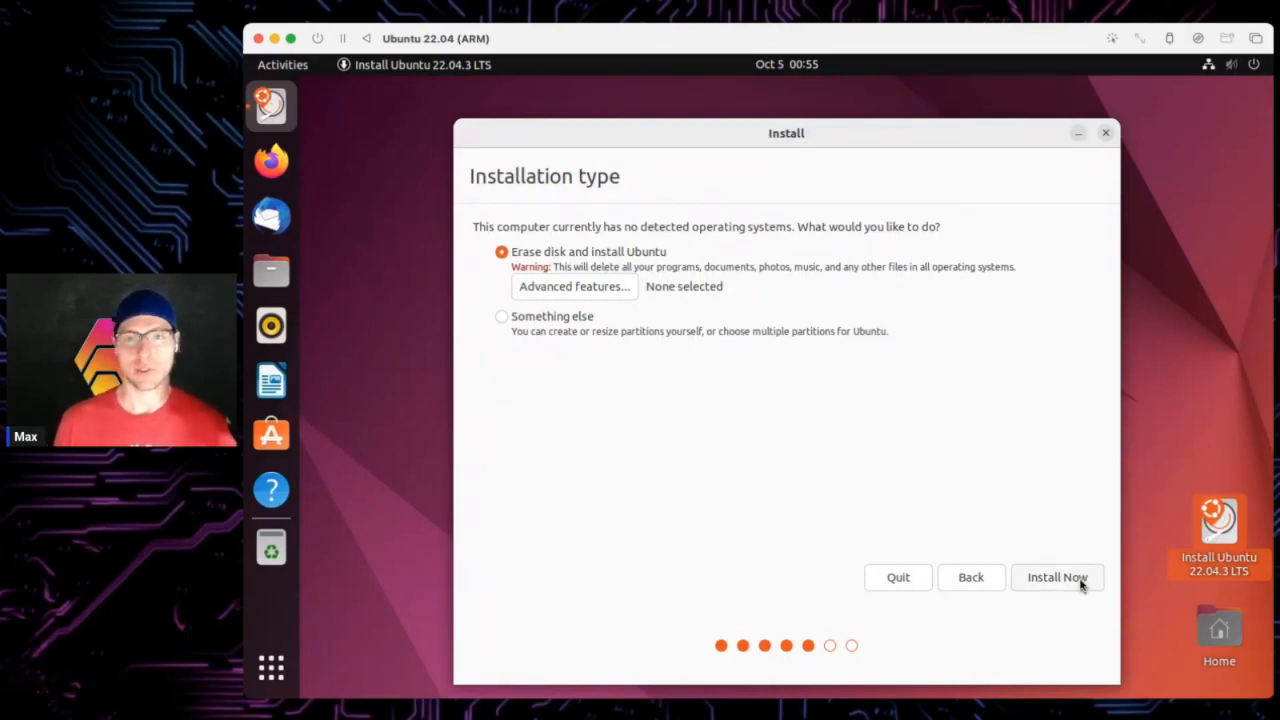
- Install Now with Erase disk and confirm writing the ESP and ext4 changes to vda
click(1080, 585)
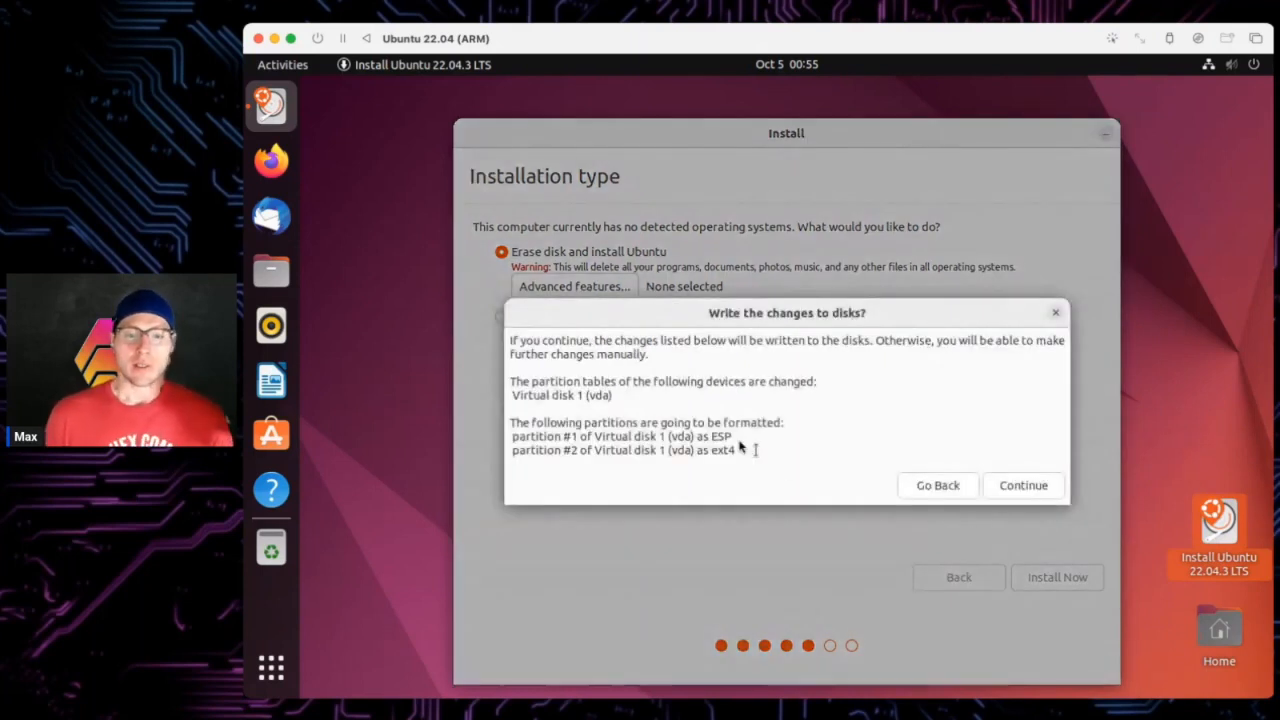
drag(749, 443, 506, 430)
click(722, 450)
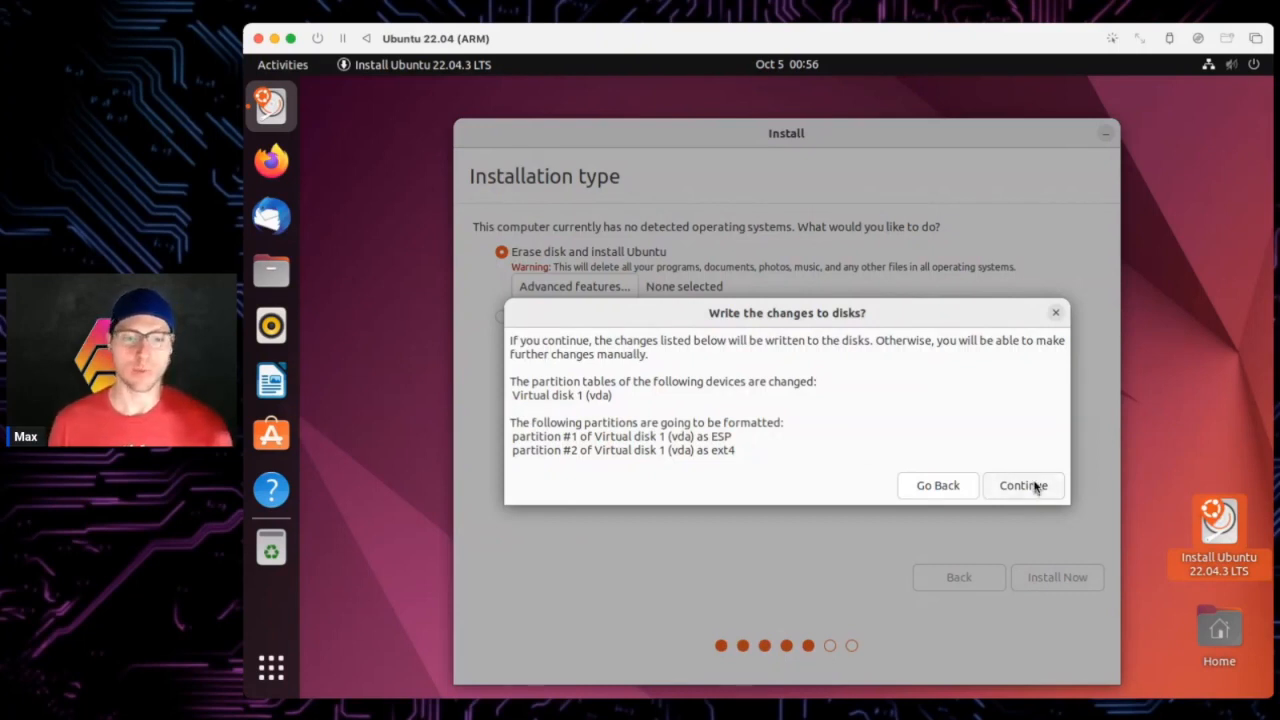
click(1022, 485)
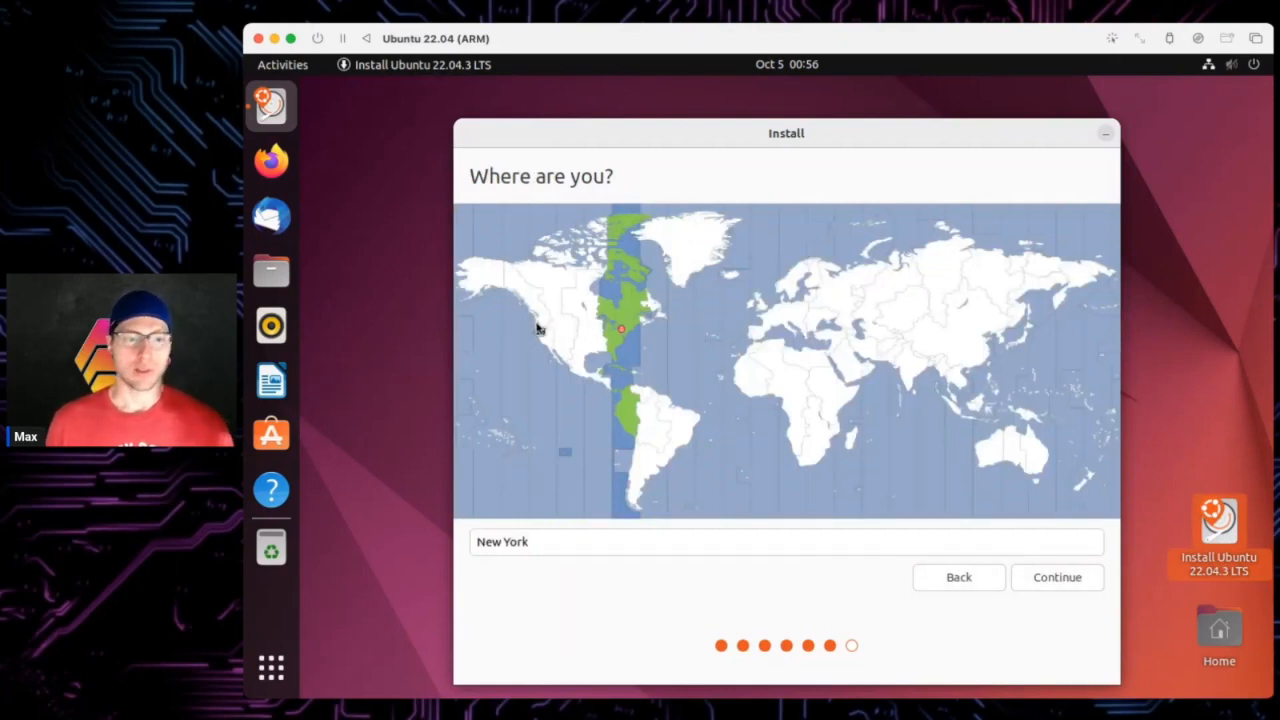
- Set the time zone to Los Angeles, enter your name, and set computer name numbercruncher
click(541, 323)
click(1057, 577)
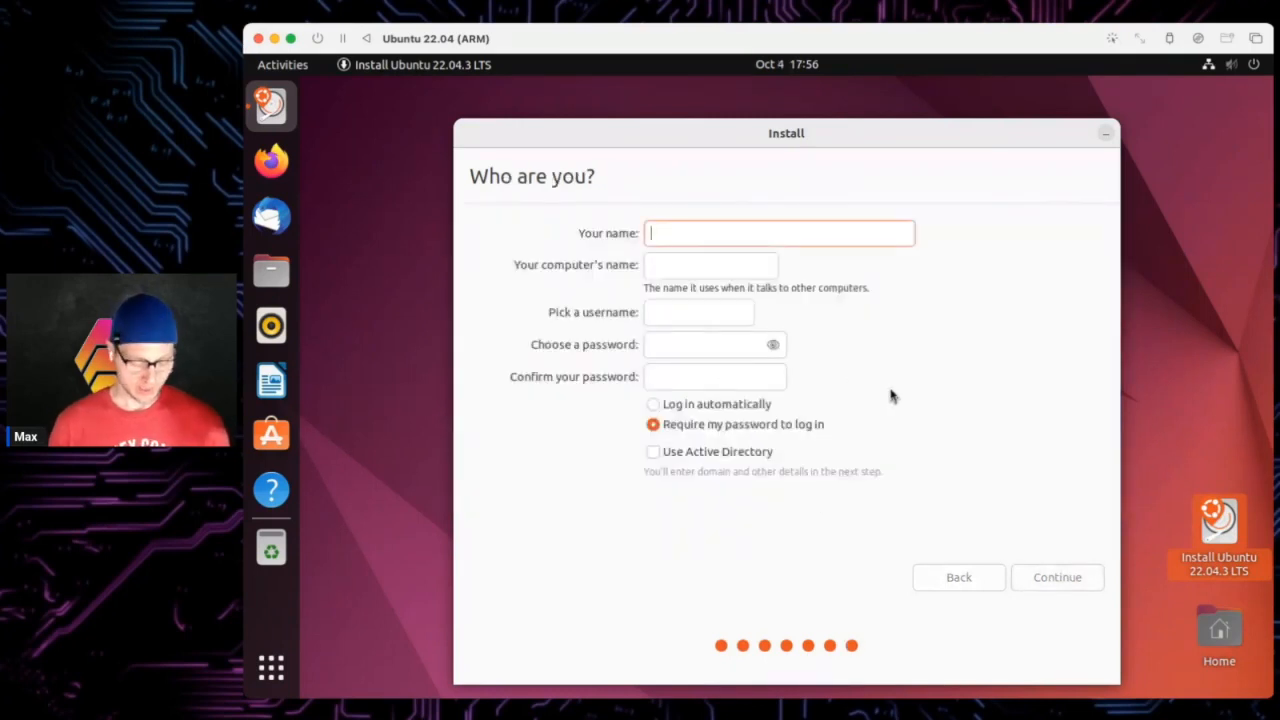
text(pls)
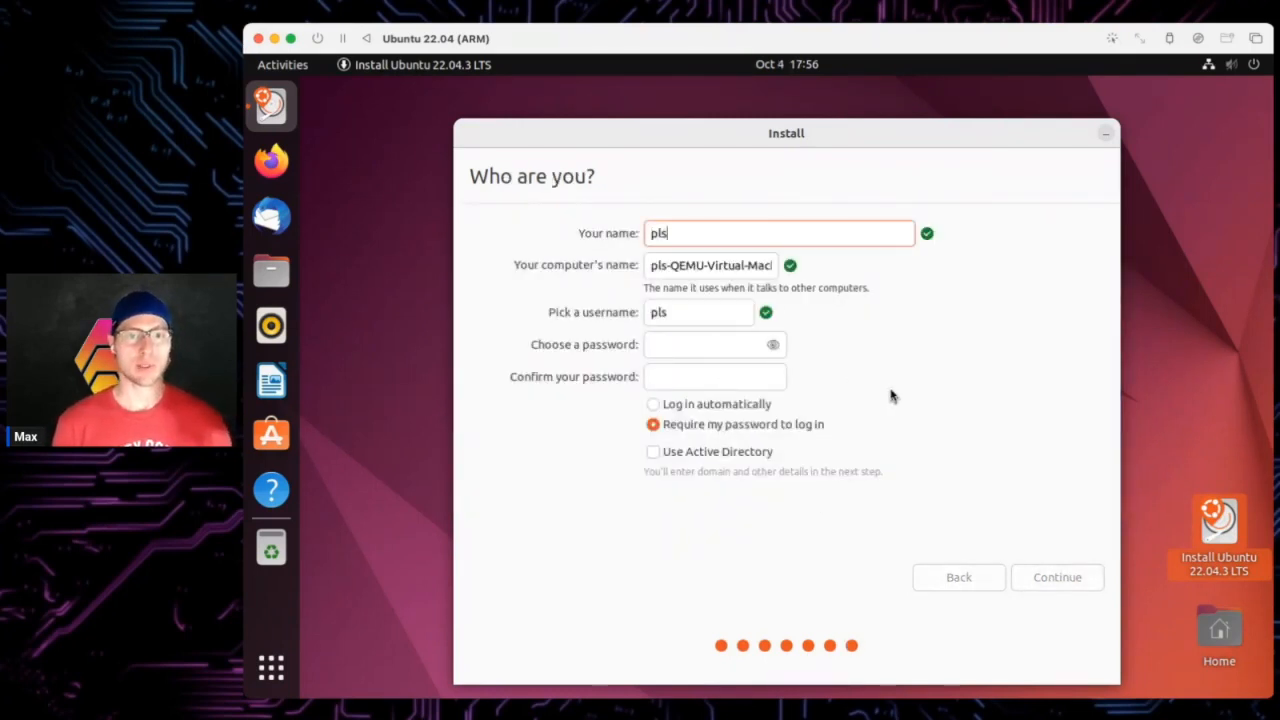
key(Tab)
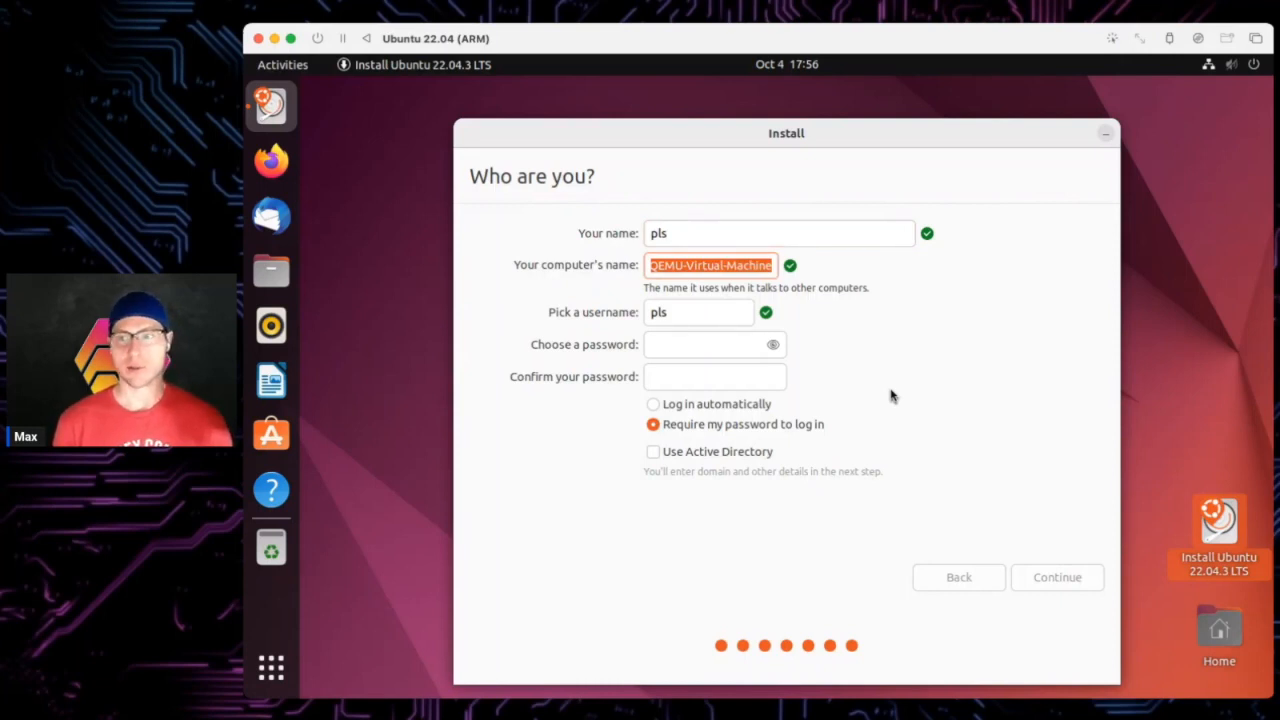
text(numberc)
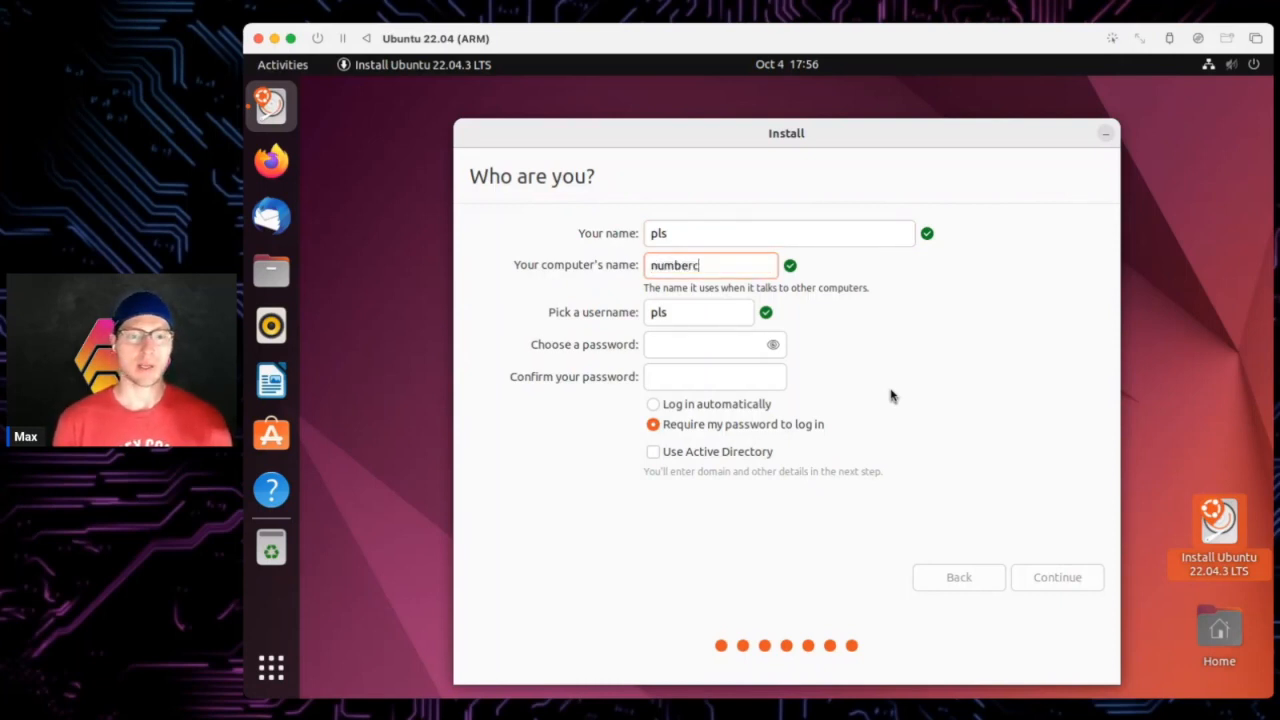
text(runcher)
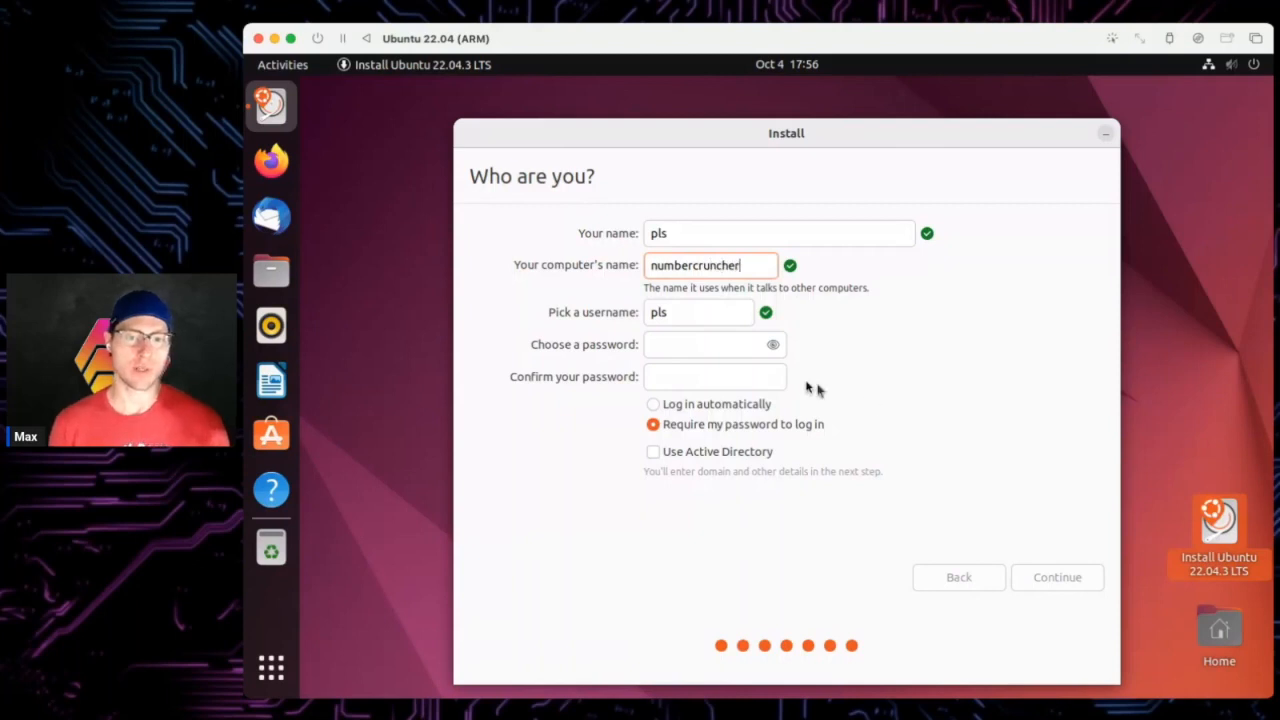
- Enter and confirm the account password, then start the installation
click(690, 342)
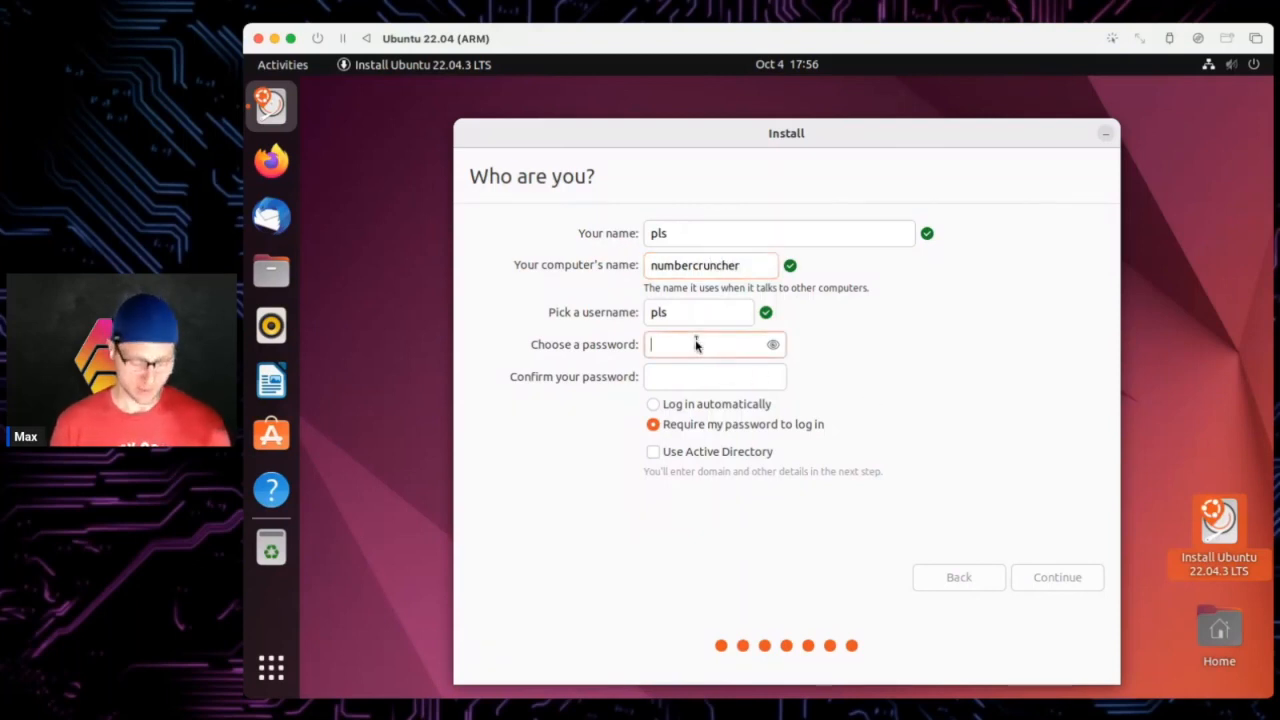
text(password1)
key(Tab)
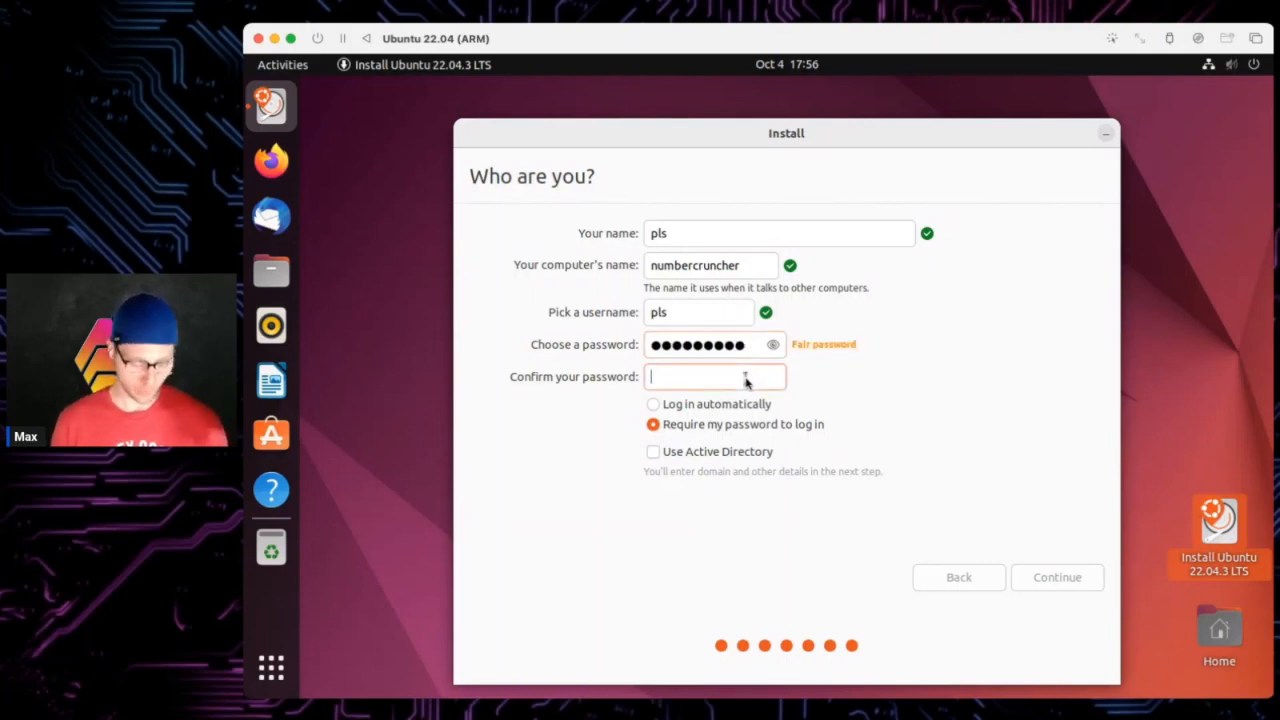
text(password)
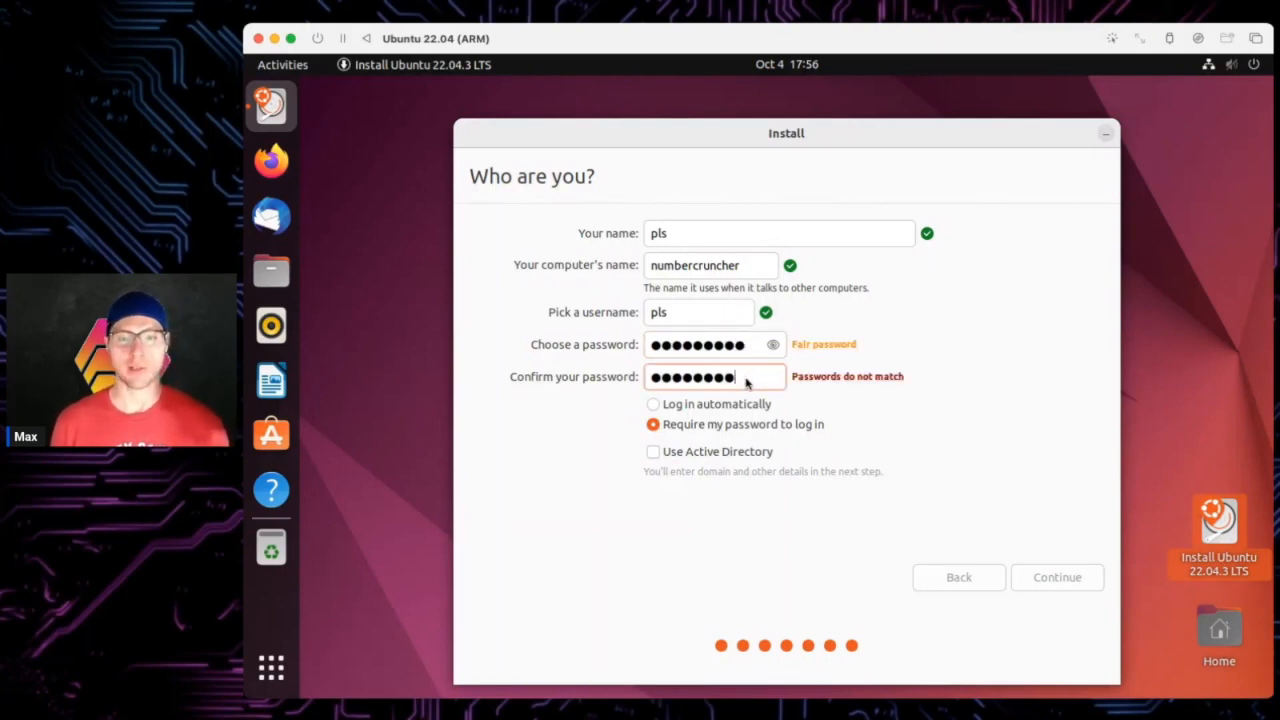
text(1)
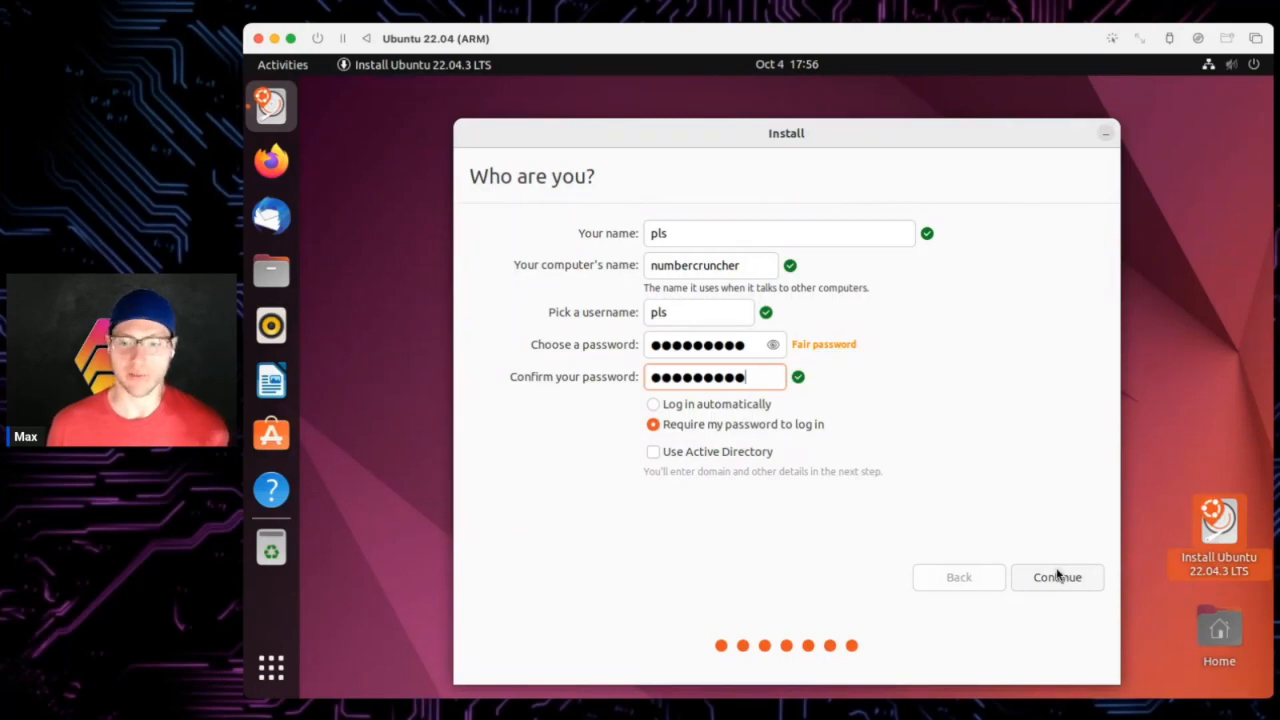
click(1055, 573)
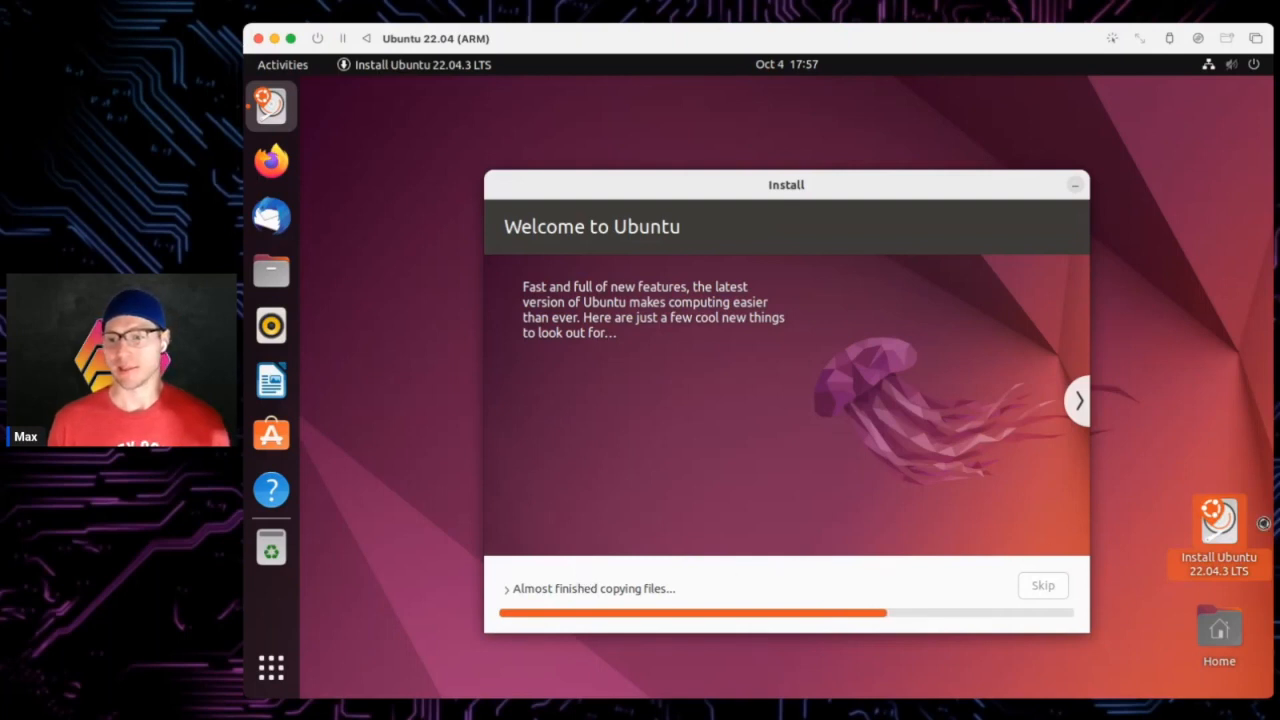
- Expand 'Almost finished copying files...' to reveal the installation terminal log
click(528, 592)
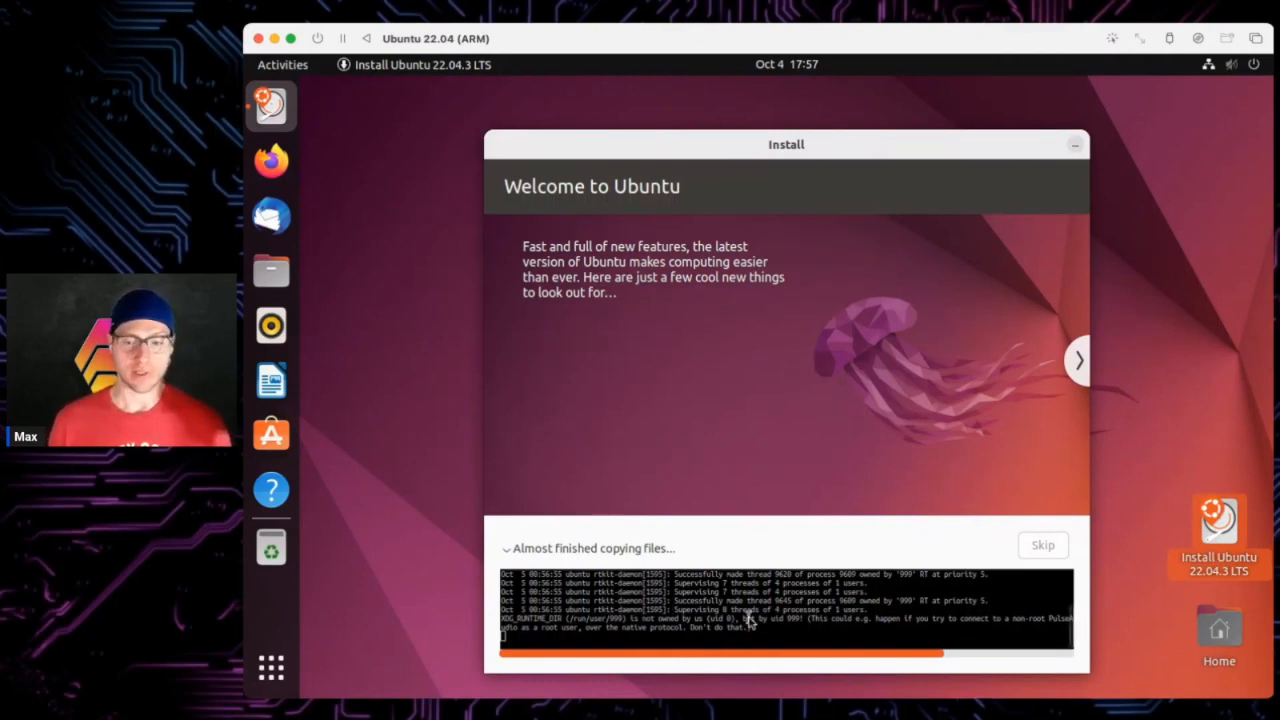
- Collapse the installer's file-copying log and wait for the Installation Complete dialog
click(507, 549)
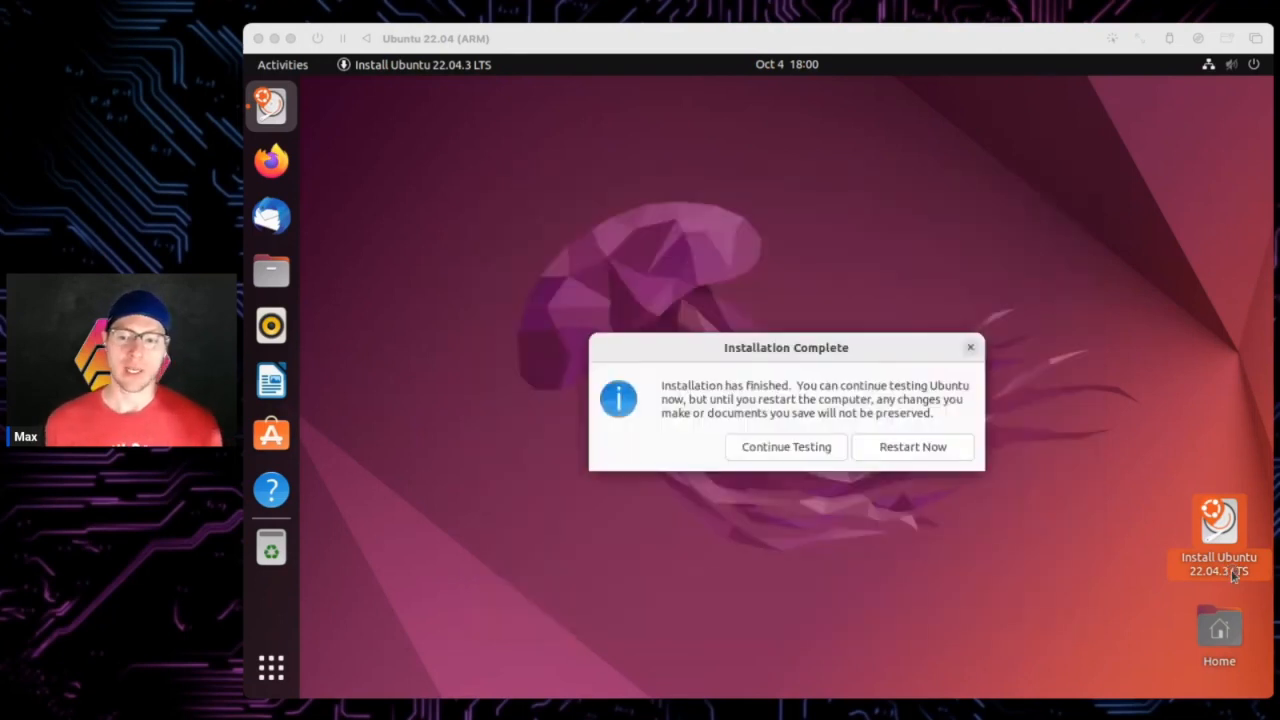
- Choose Restart Now in the Installation Complete dialog to reboot the new Ubuntu system
click(446, 283)
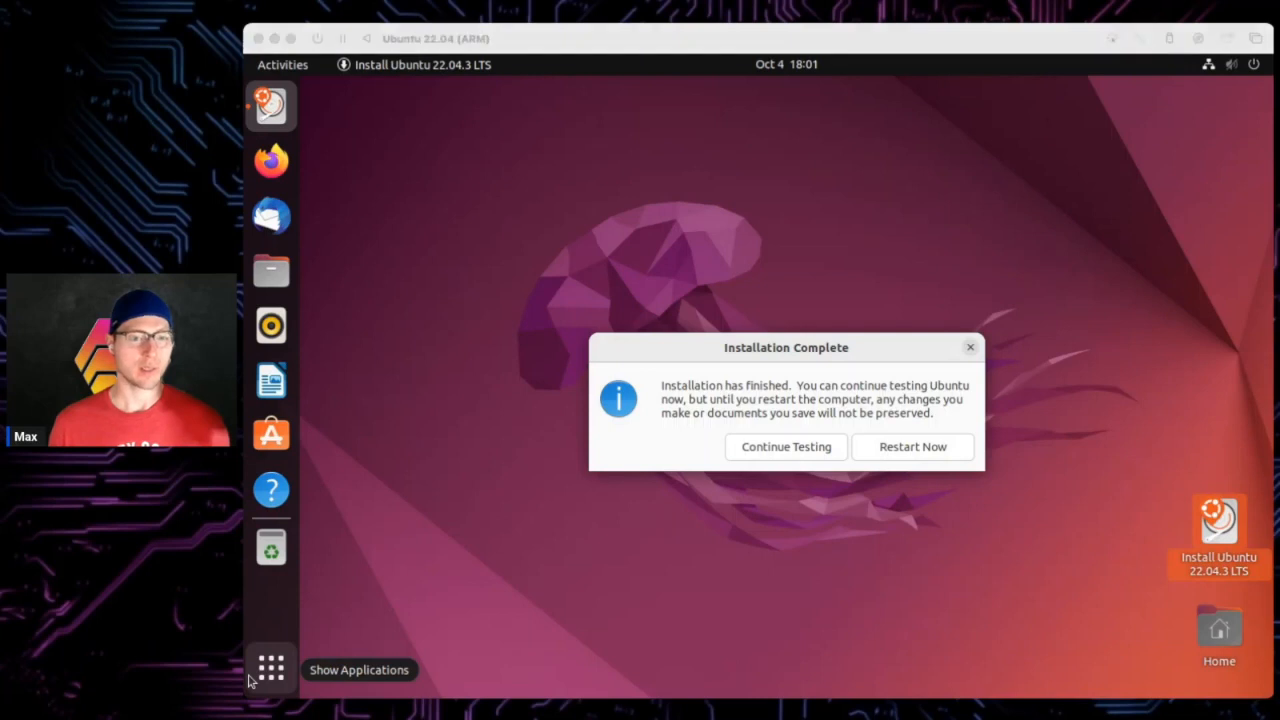
click(592, 508)
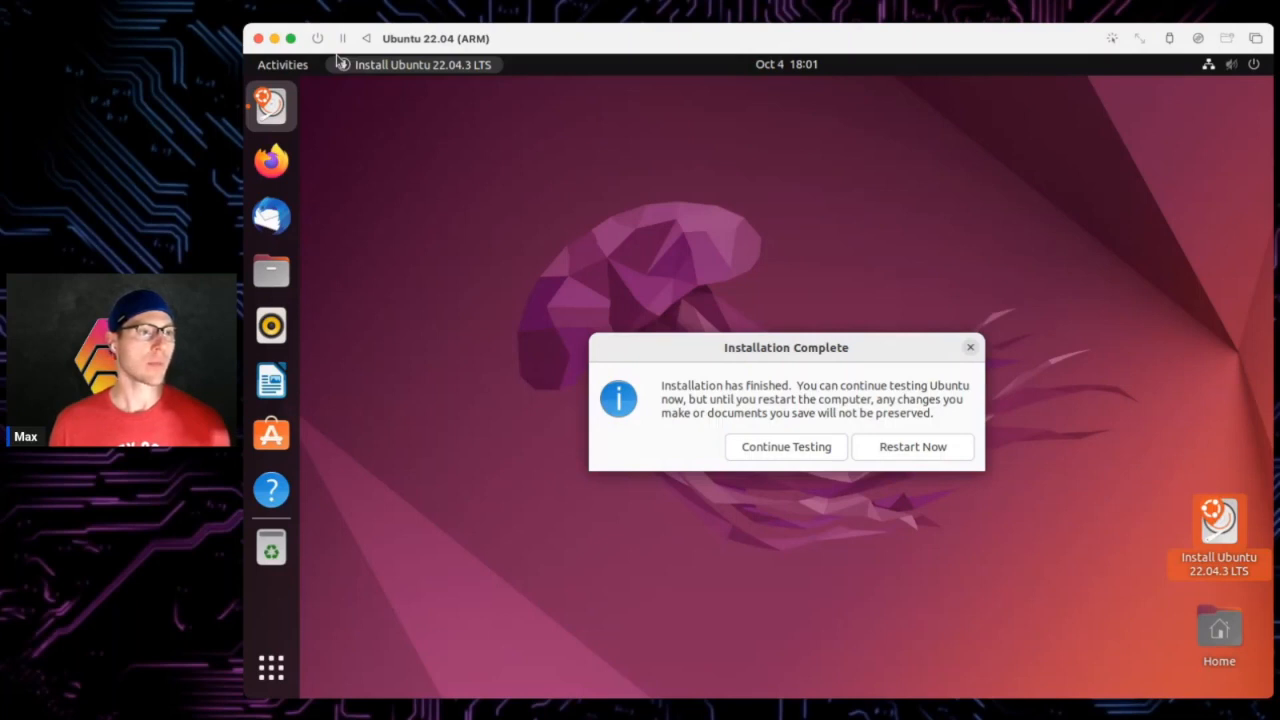
key(super+Tab)
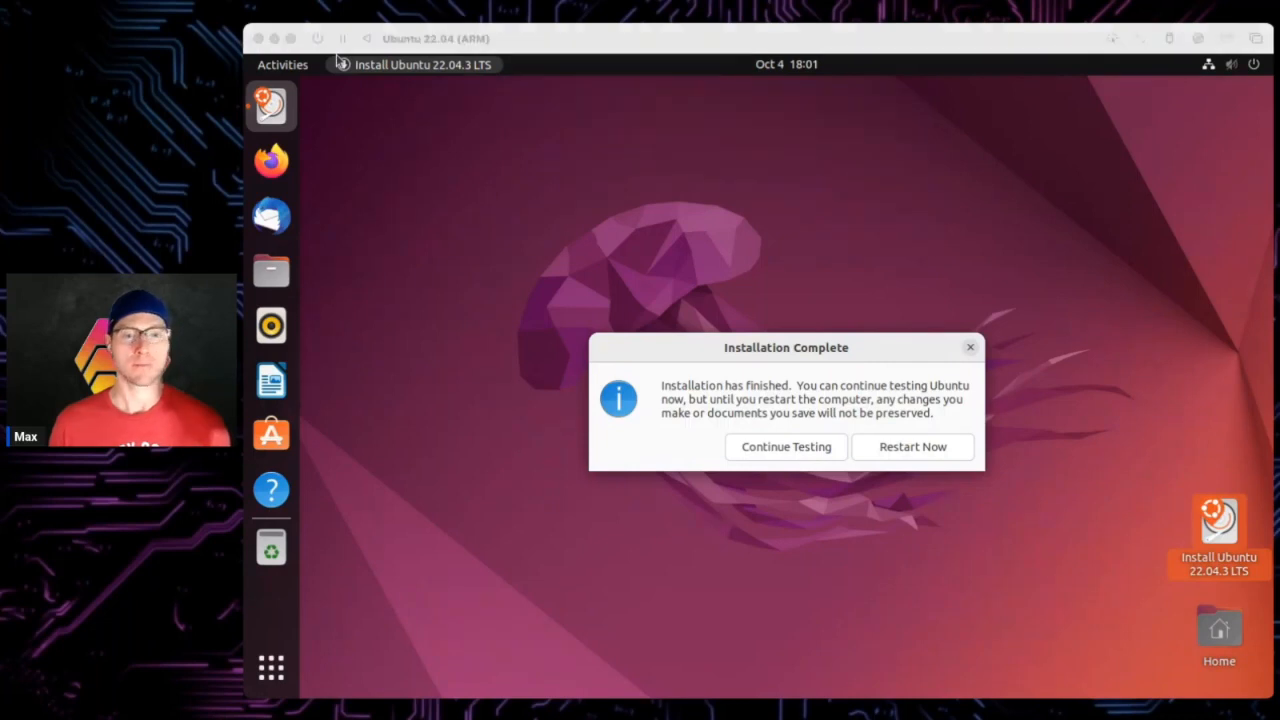
click(337, 62)
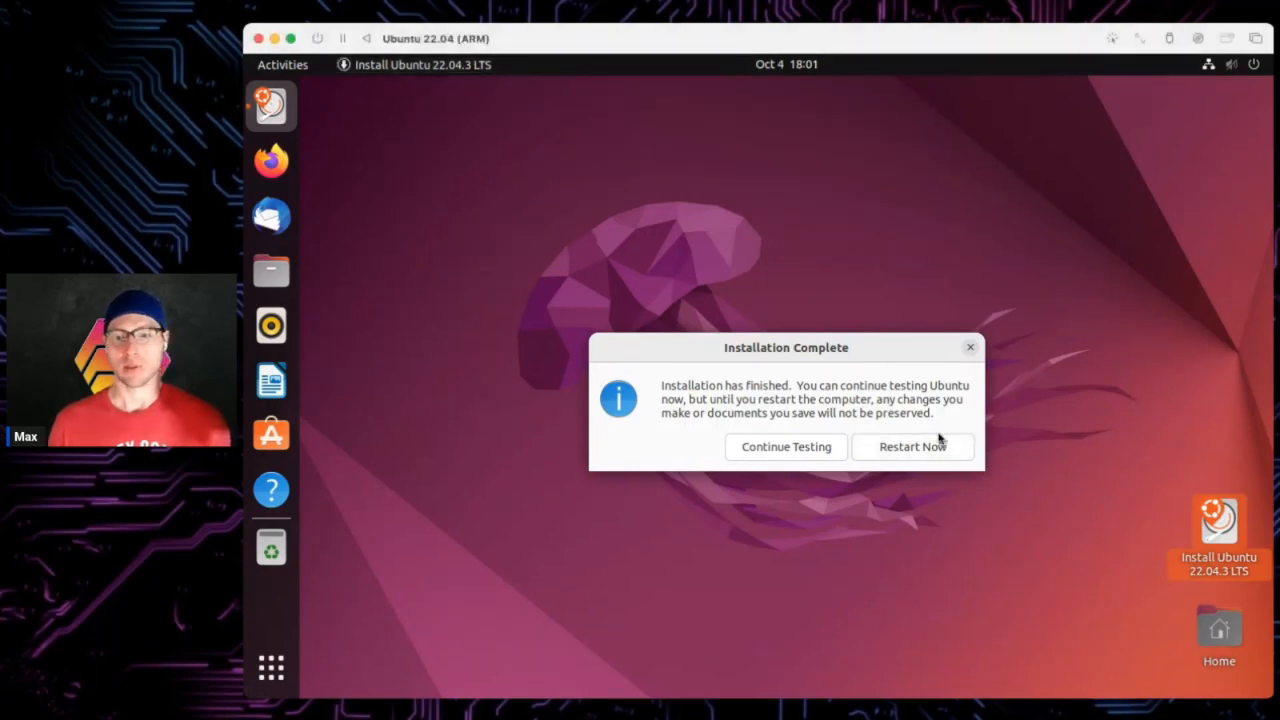
click(928, 446)
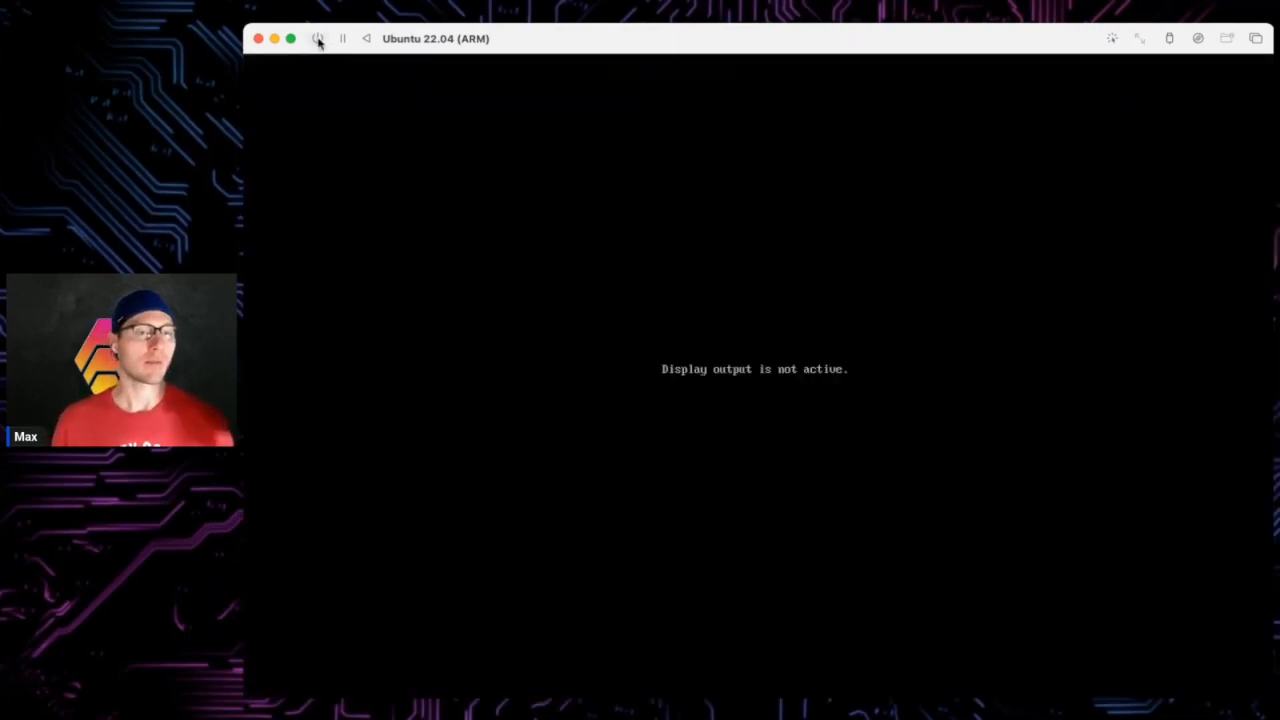
- Stop and restart the UTM virtual machine, then log in to the user account with its password
click(317, 39)
click(318, 40)
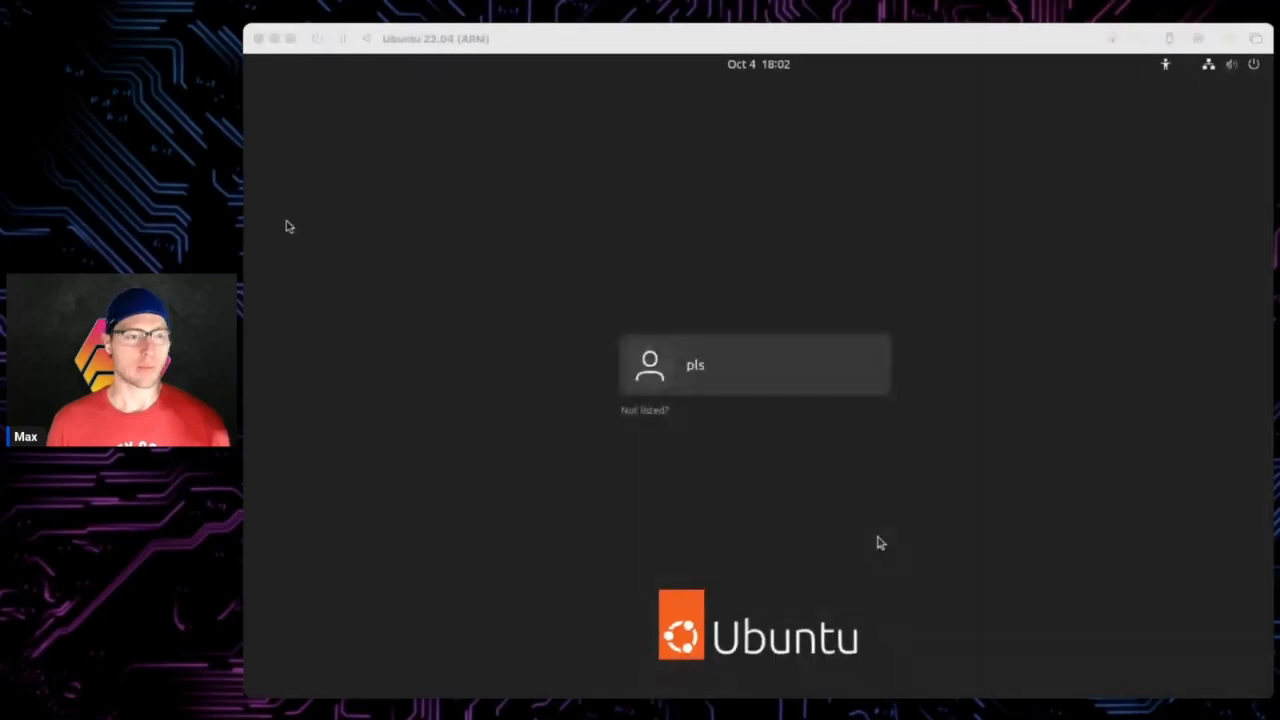
click(697, 372)
click(697, 372)
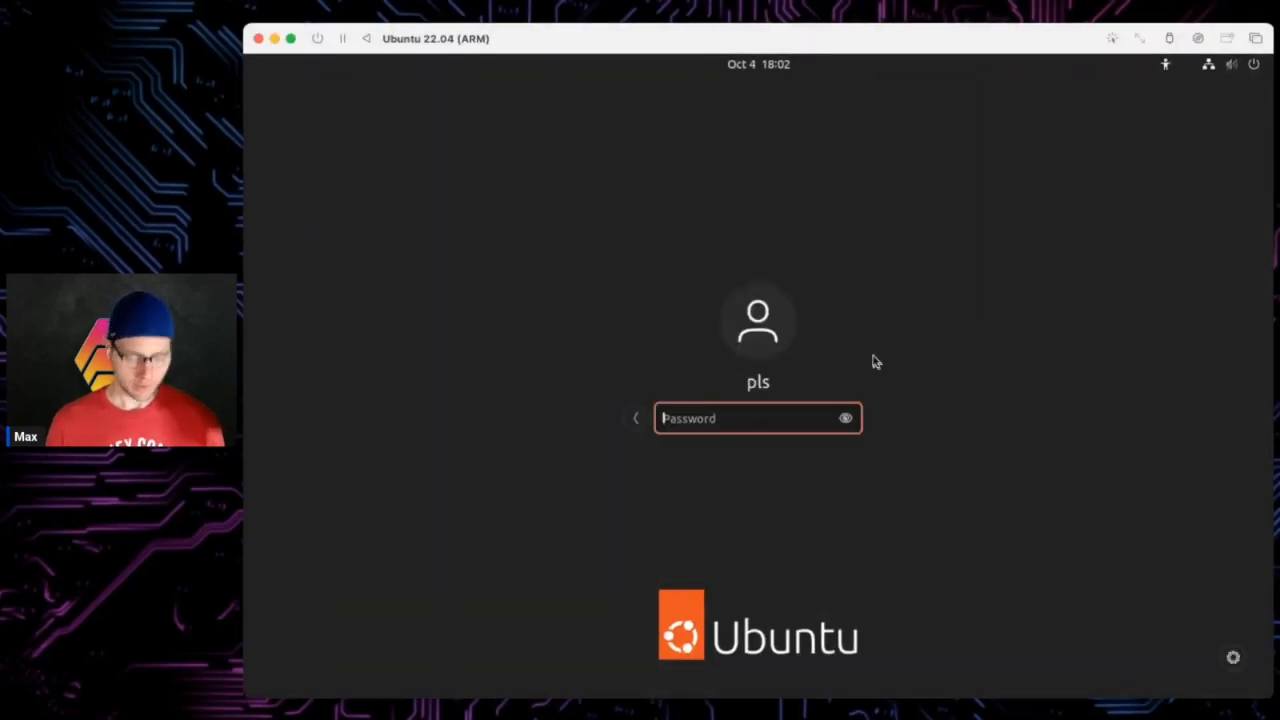
text(●●●●●●●●●●)
key(Return)
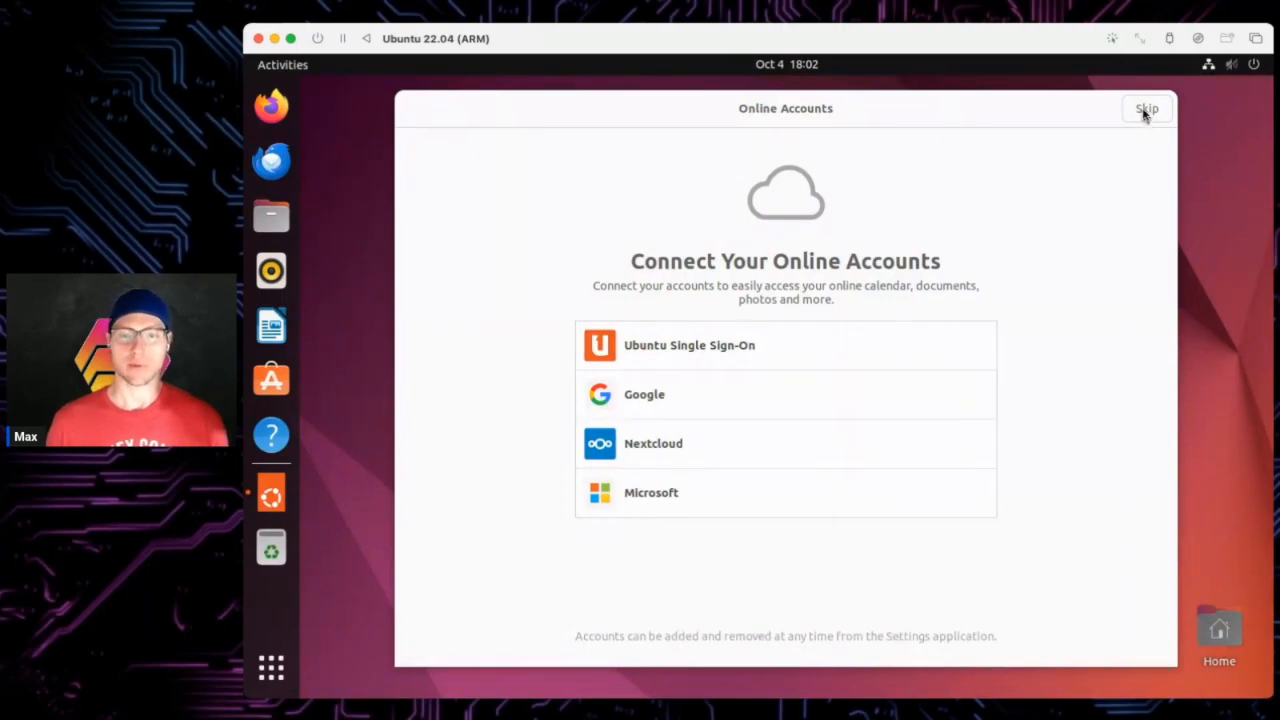
- Skip Online Accounts and Ubuntu Pro, choose 'No, don't send system info', and click Done
click(1138, 112)
click(1138, 110)
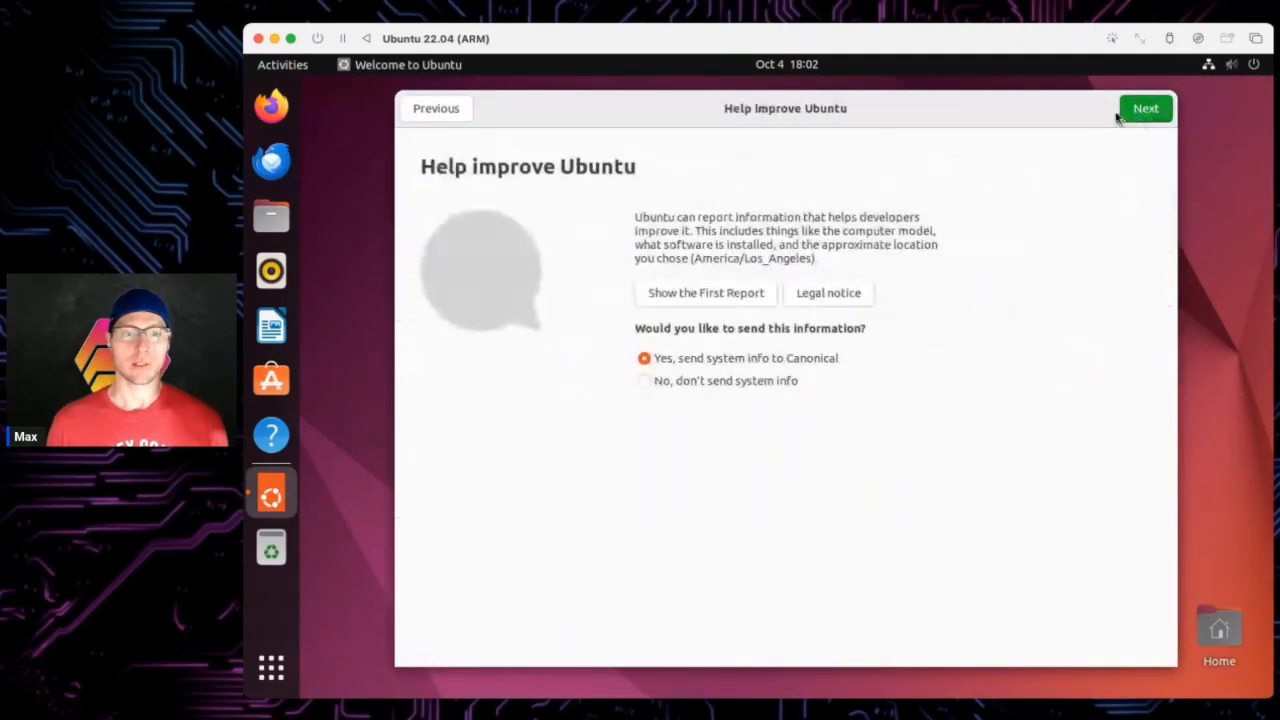
click(449, 108)
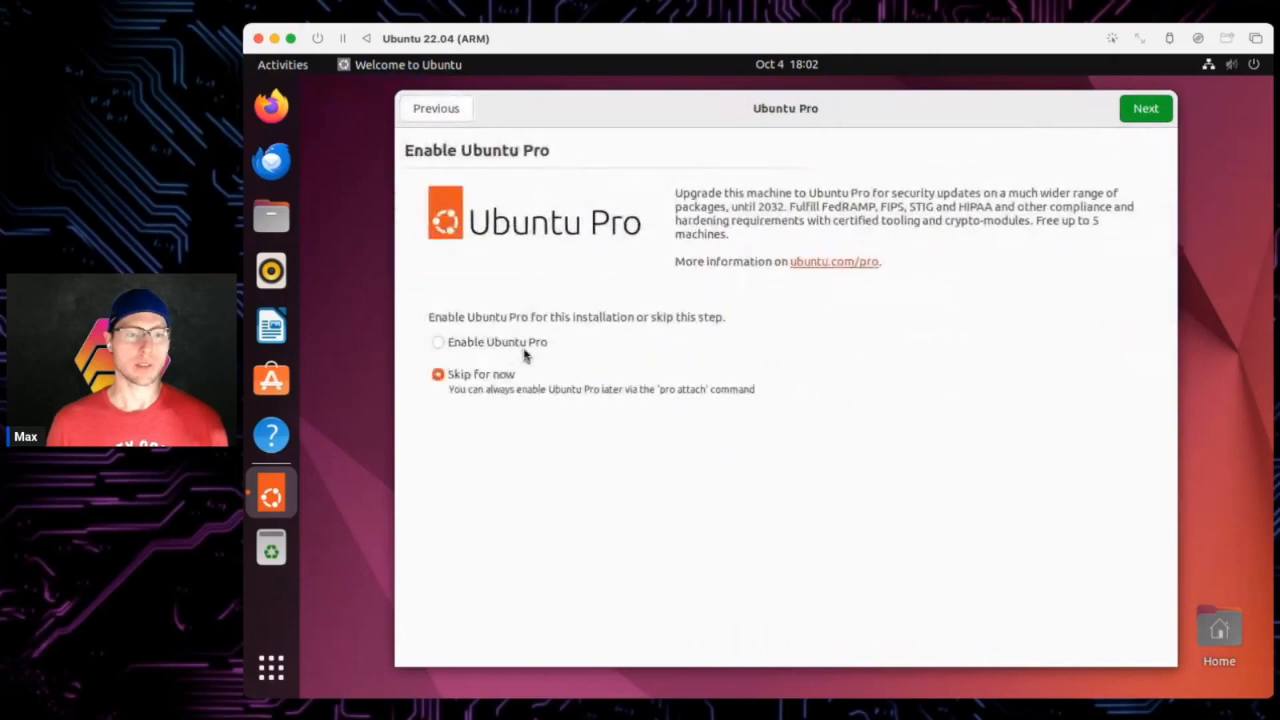
click(1150, 116)
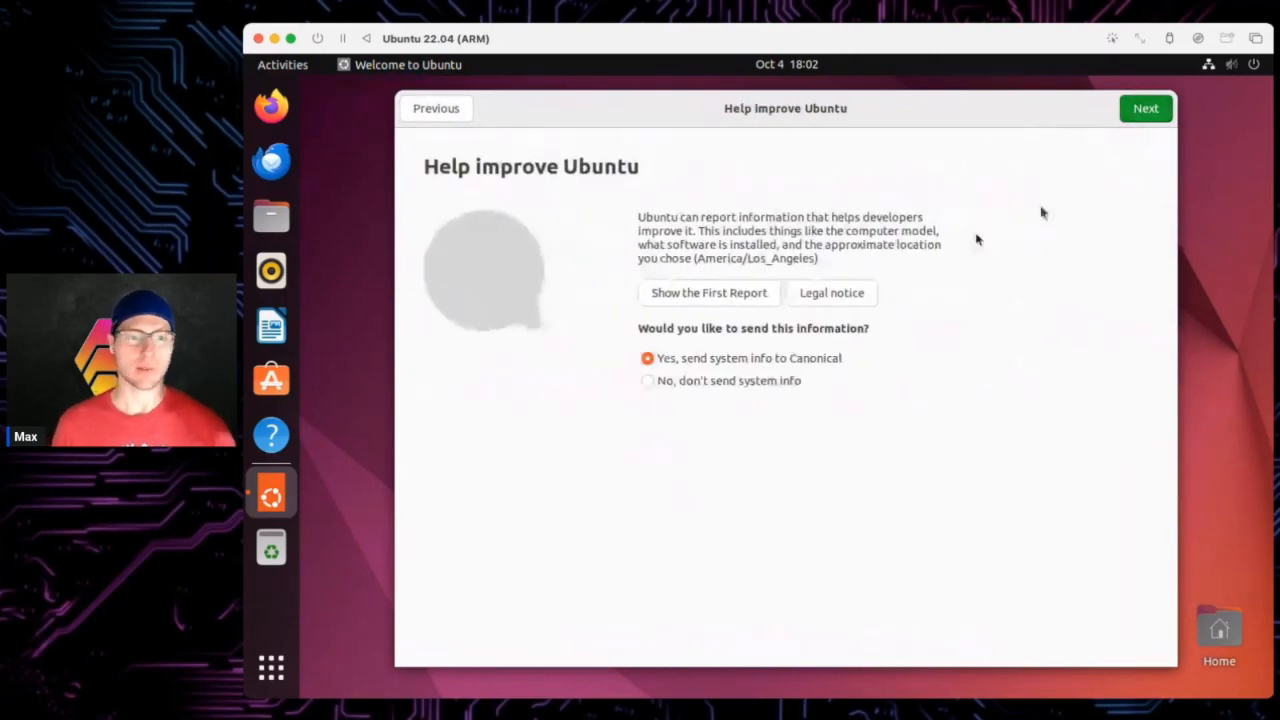
click(717, 391)
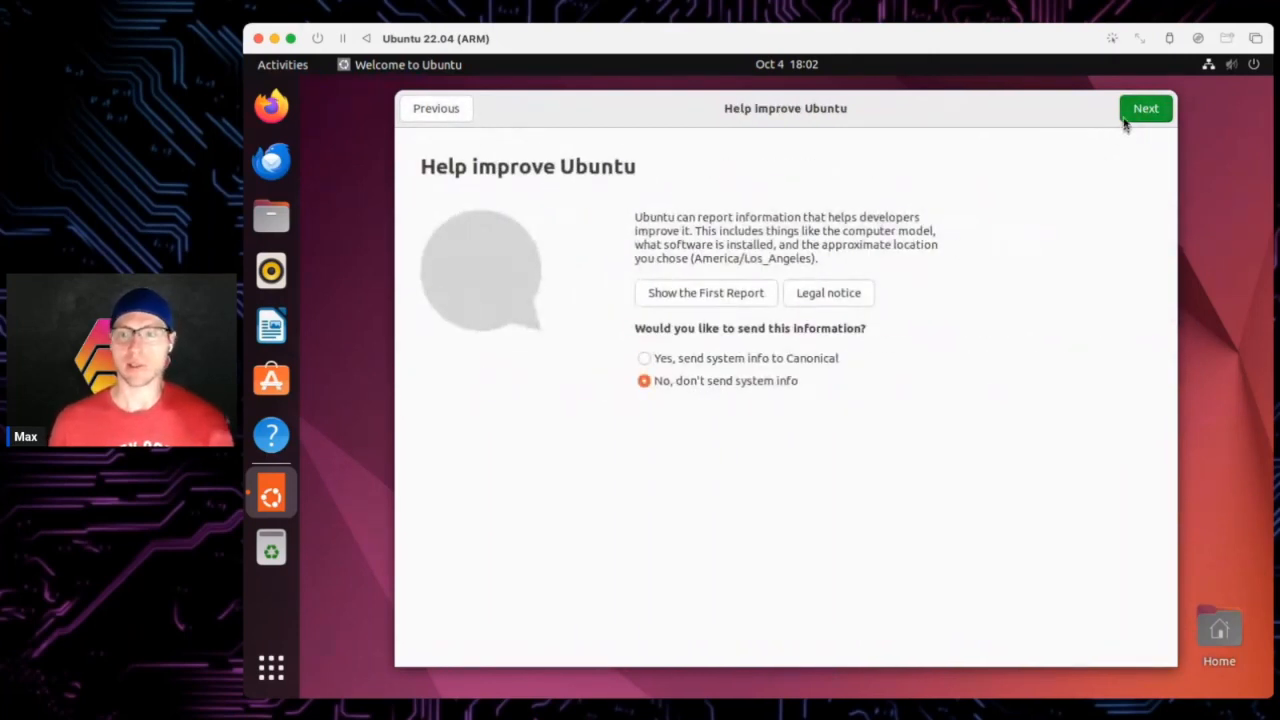
click(1128, 116)
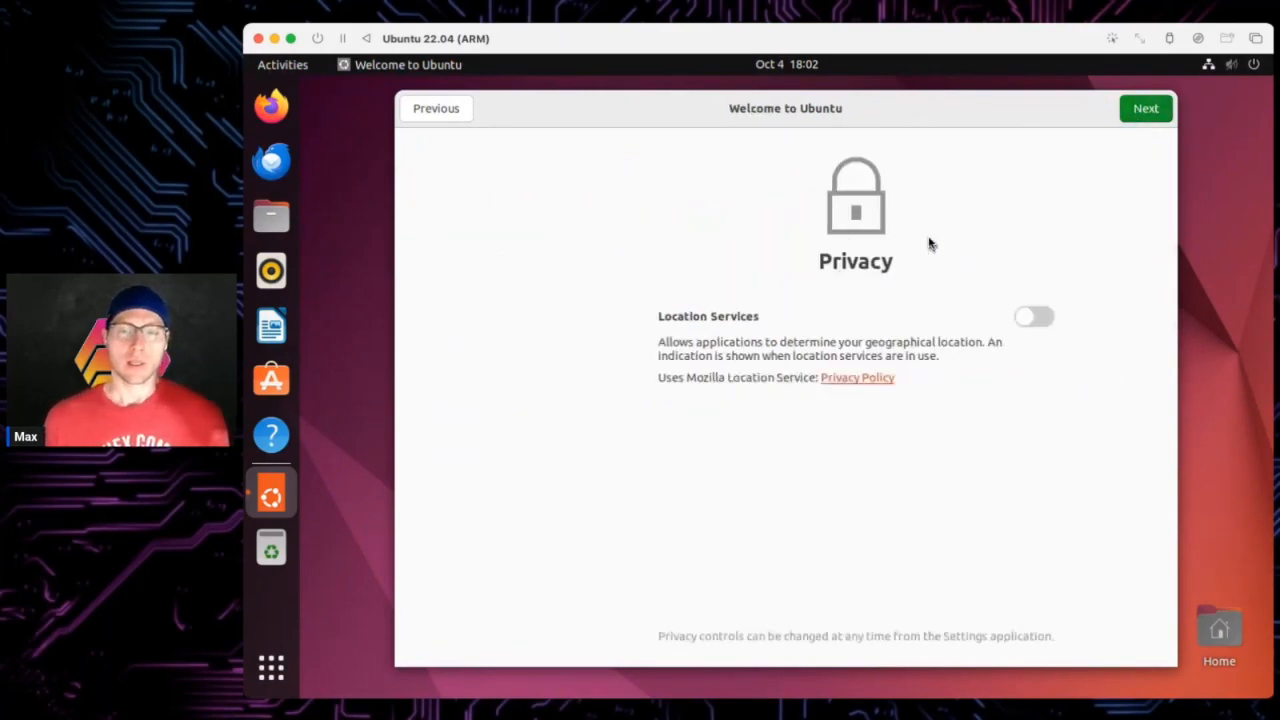
click(1128, 116)
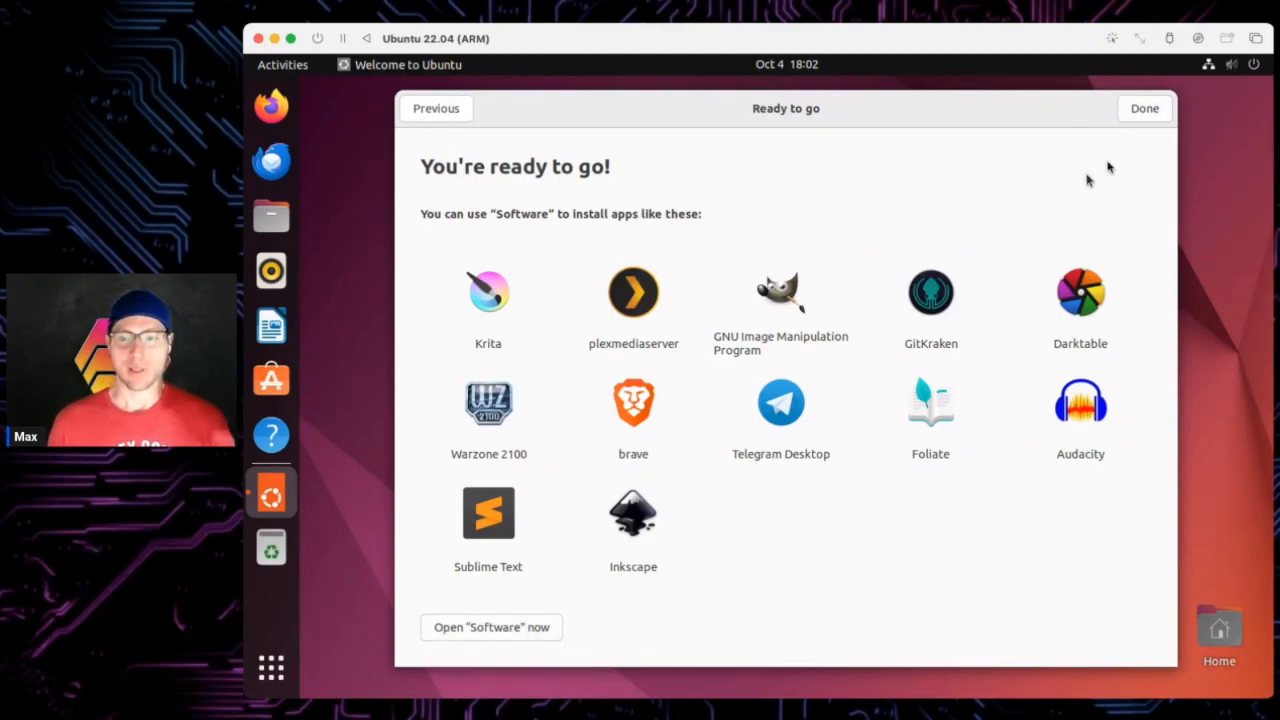
click(1143, 108)
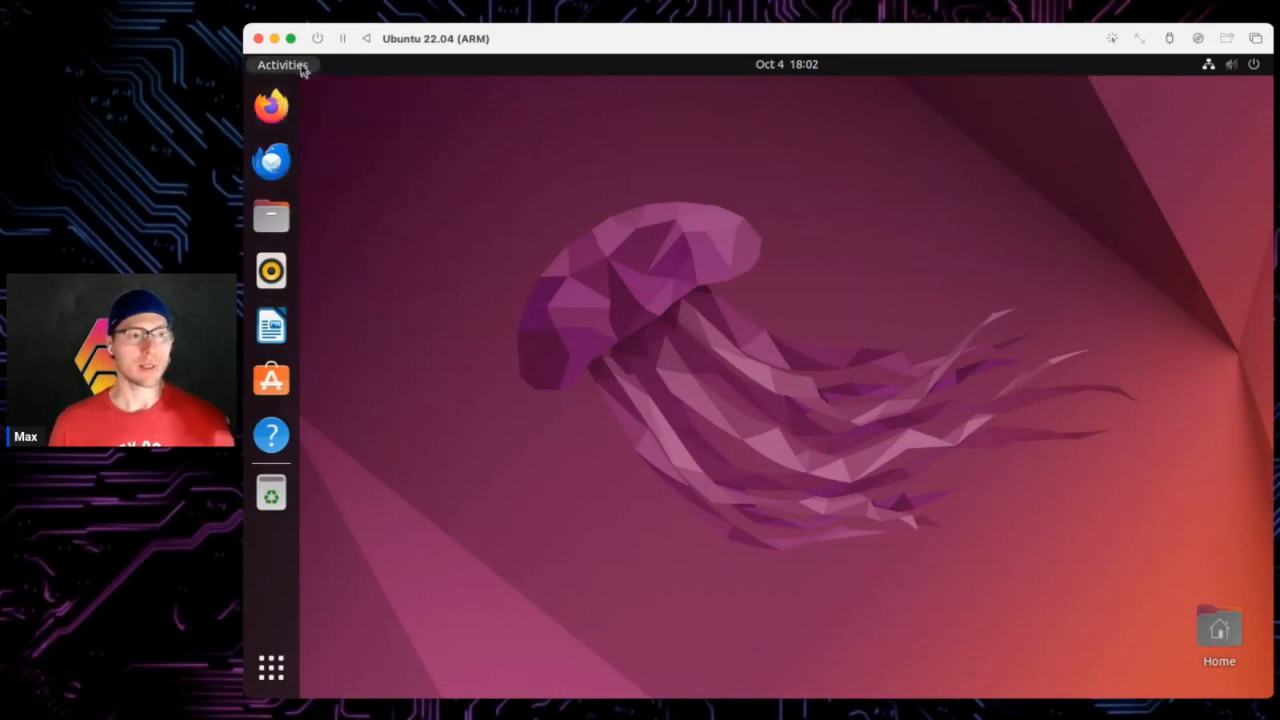
- Search Activities for 'term' and add Terminal to the dock favorites
key(super)
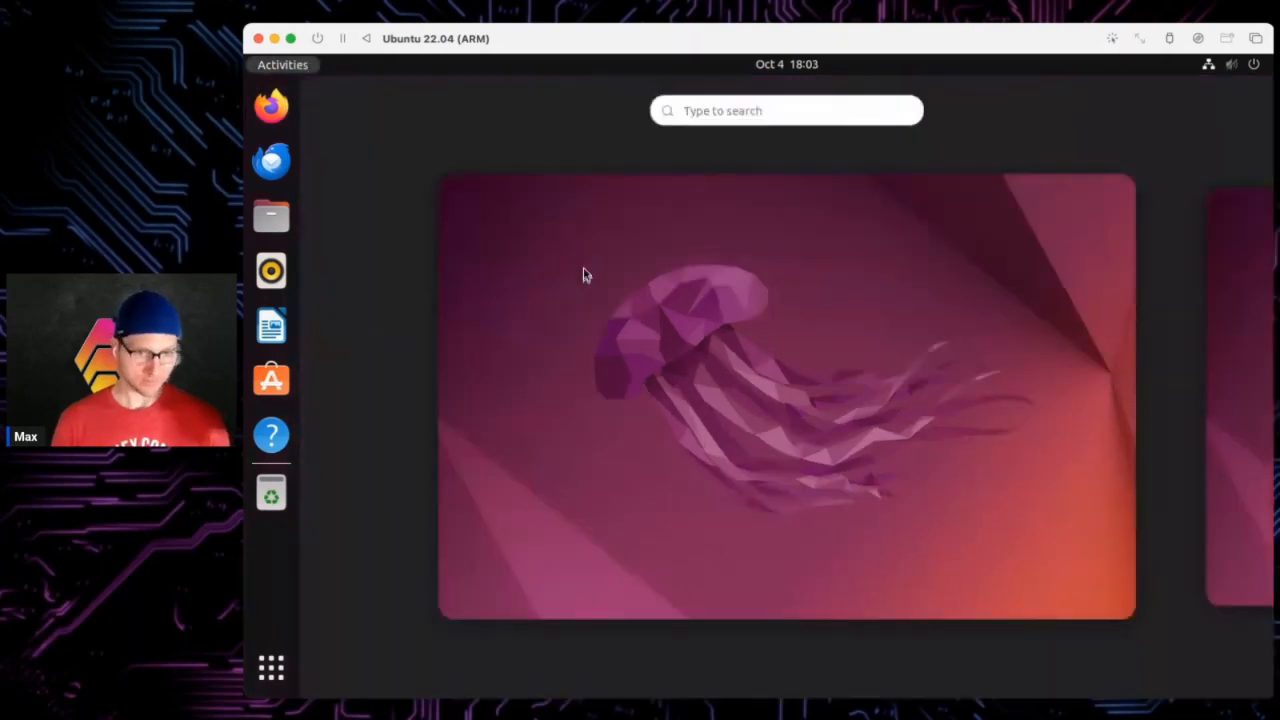
text(terminal)
key(BackSpace)
key(BackSpace)
key(BackSpace)
key(BackSpace)
key(BackSpace)
key(BackSpace)
key(BackSpace)
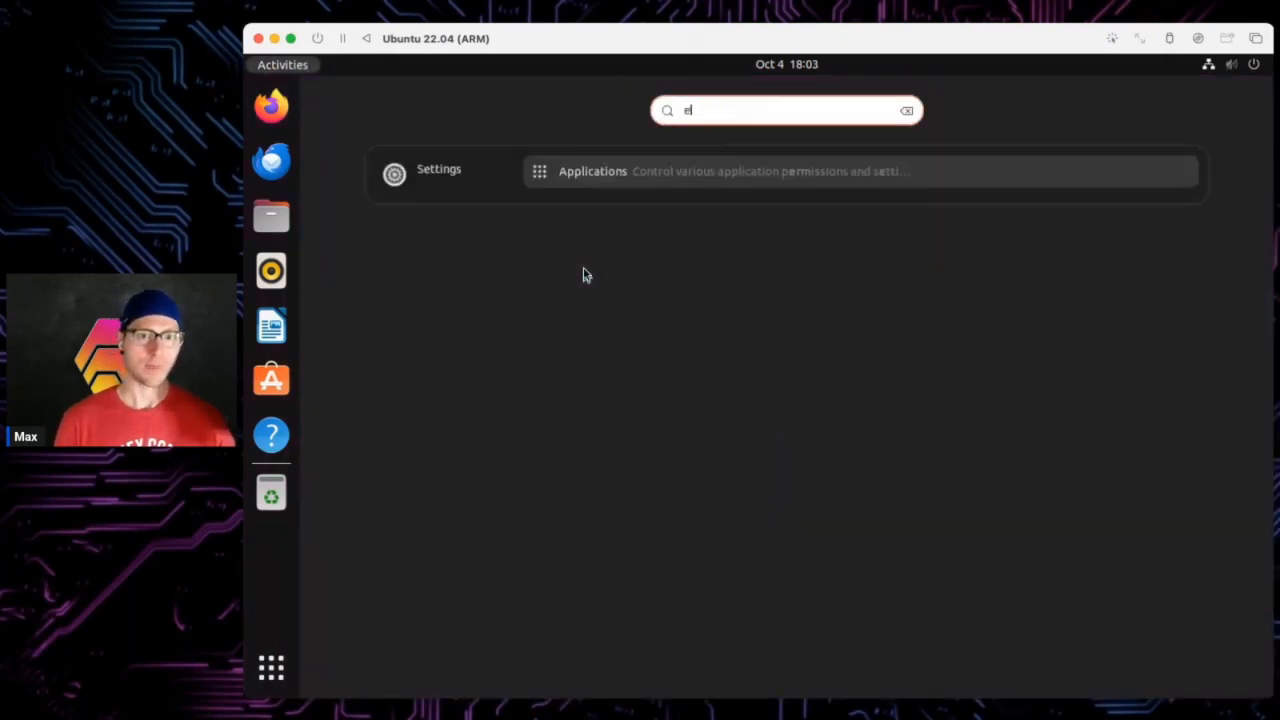
text(erm)
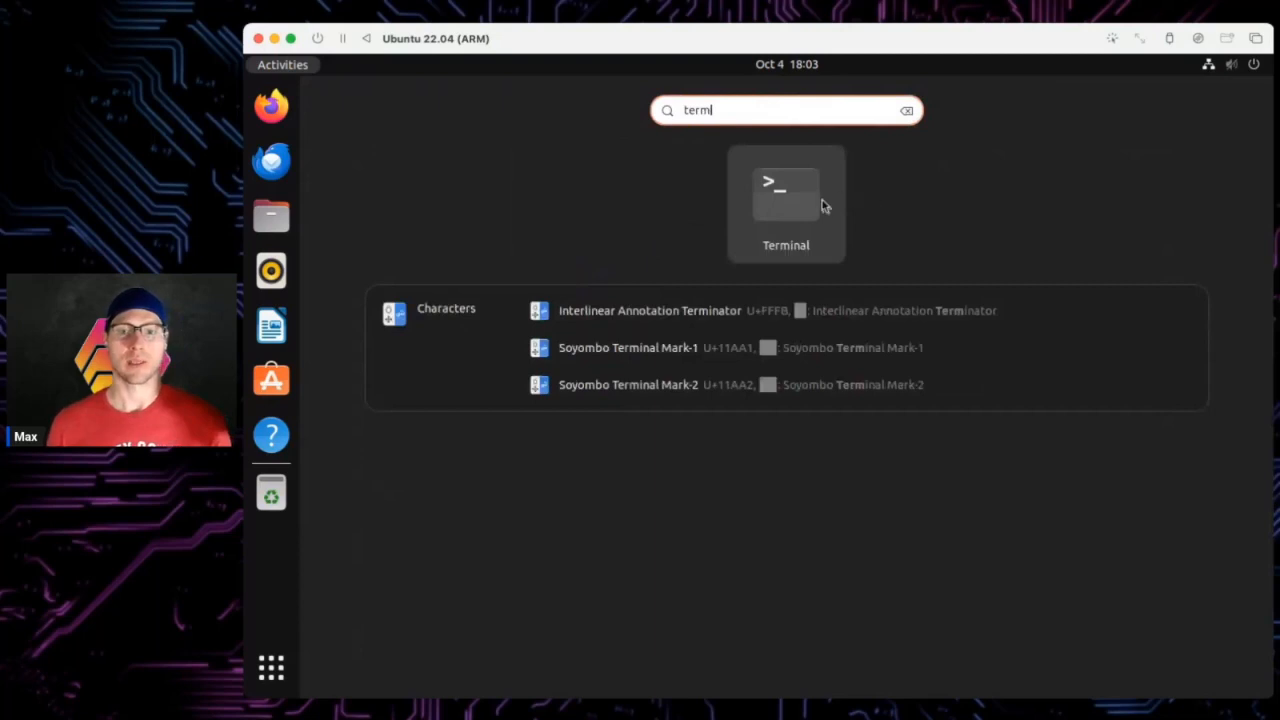
right_click(825, 206)
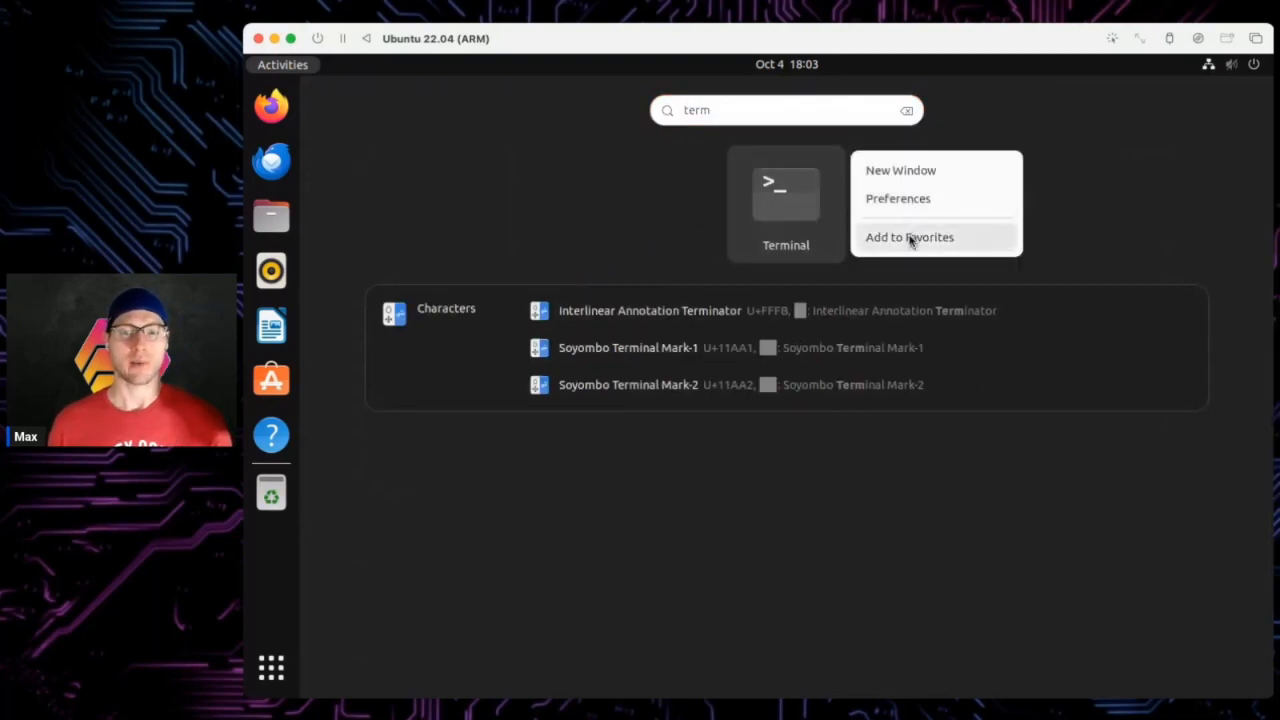
click(910, 240)
- Launch Terminal, remove Help from the dock favorites, and enlarge the Terminal window
click(810, 221)
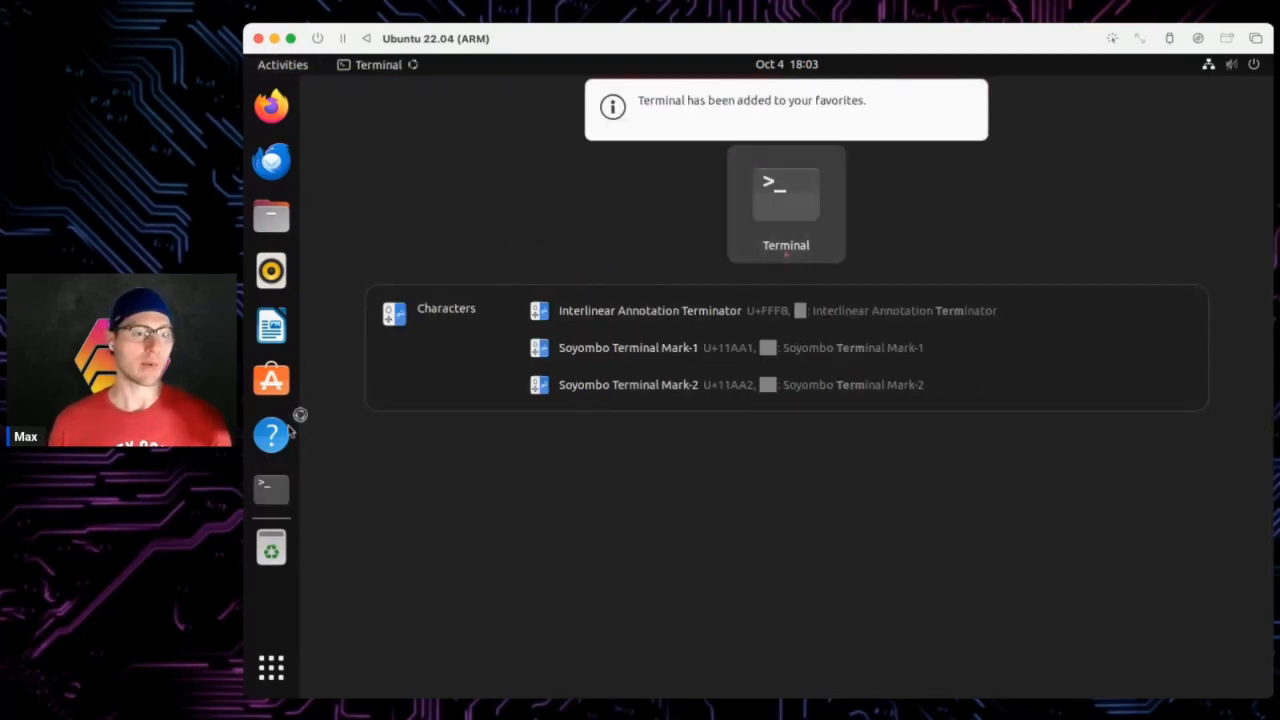
right_click(274, 434)
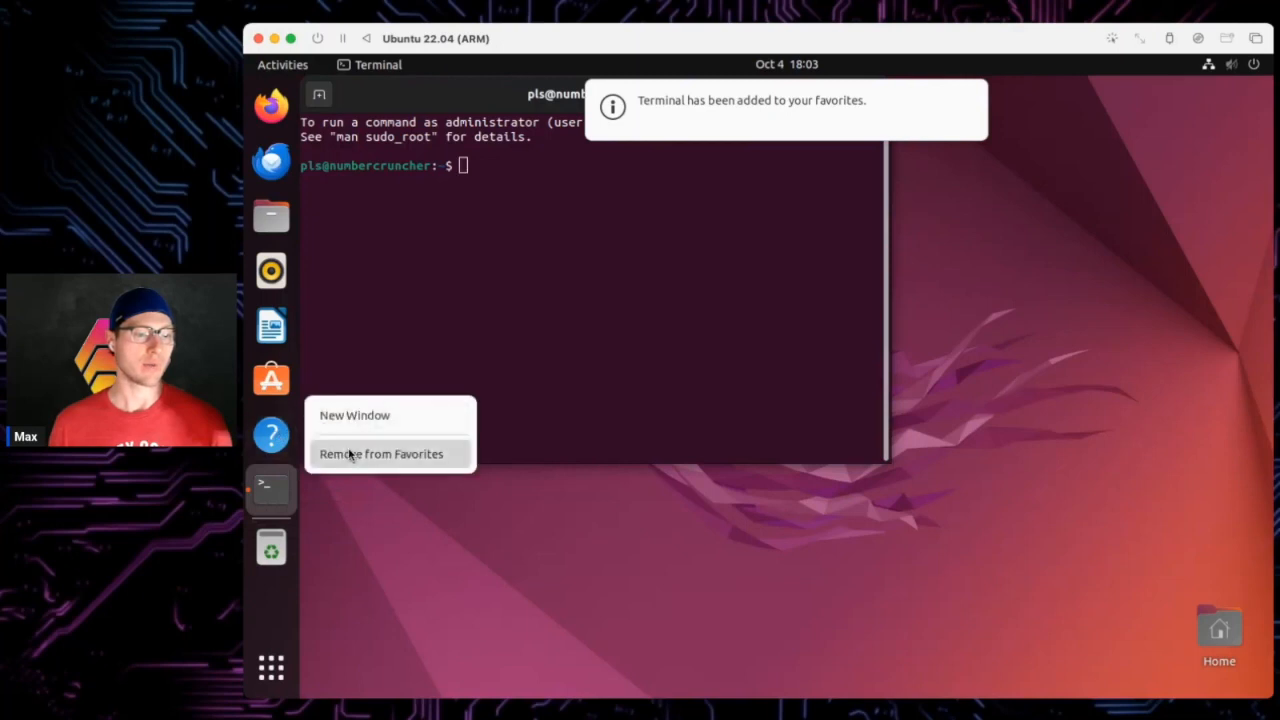
click(350, 456)
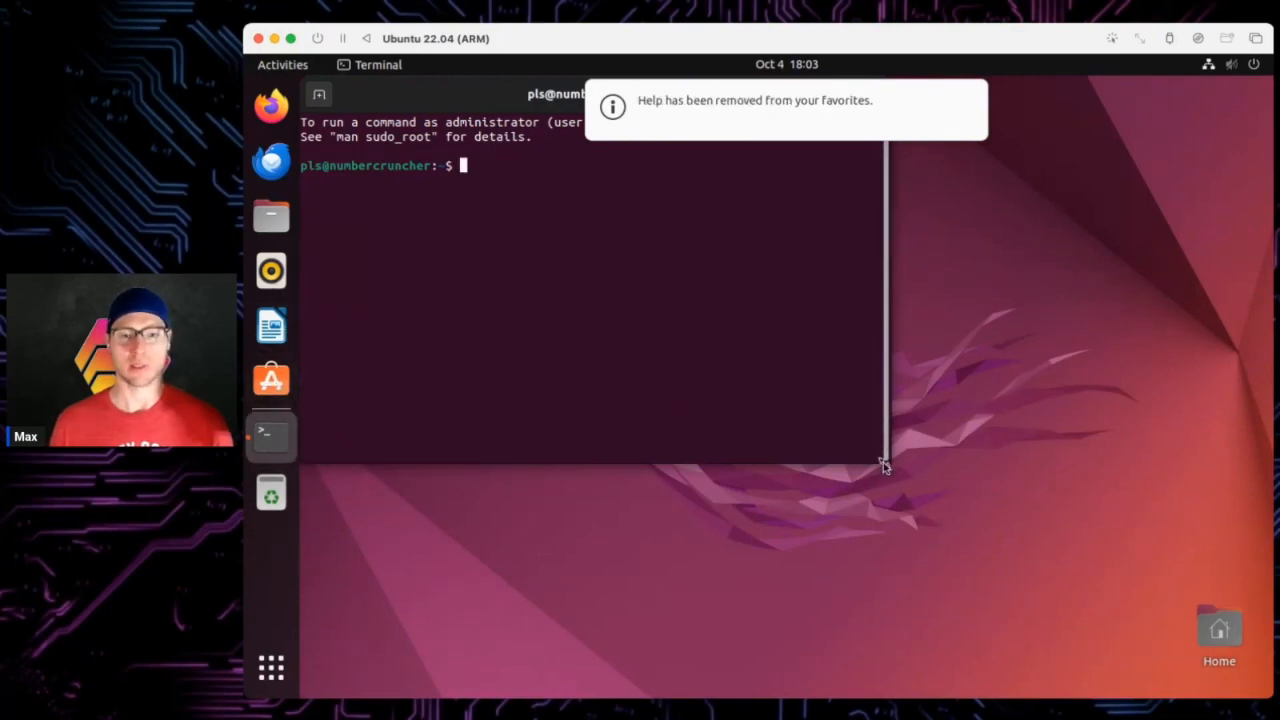
drag(883, 465, 1106, 563)
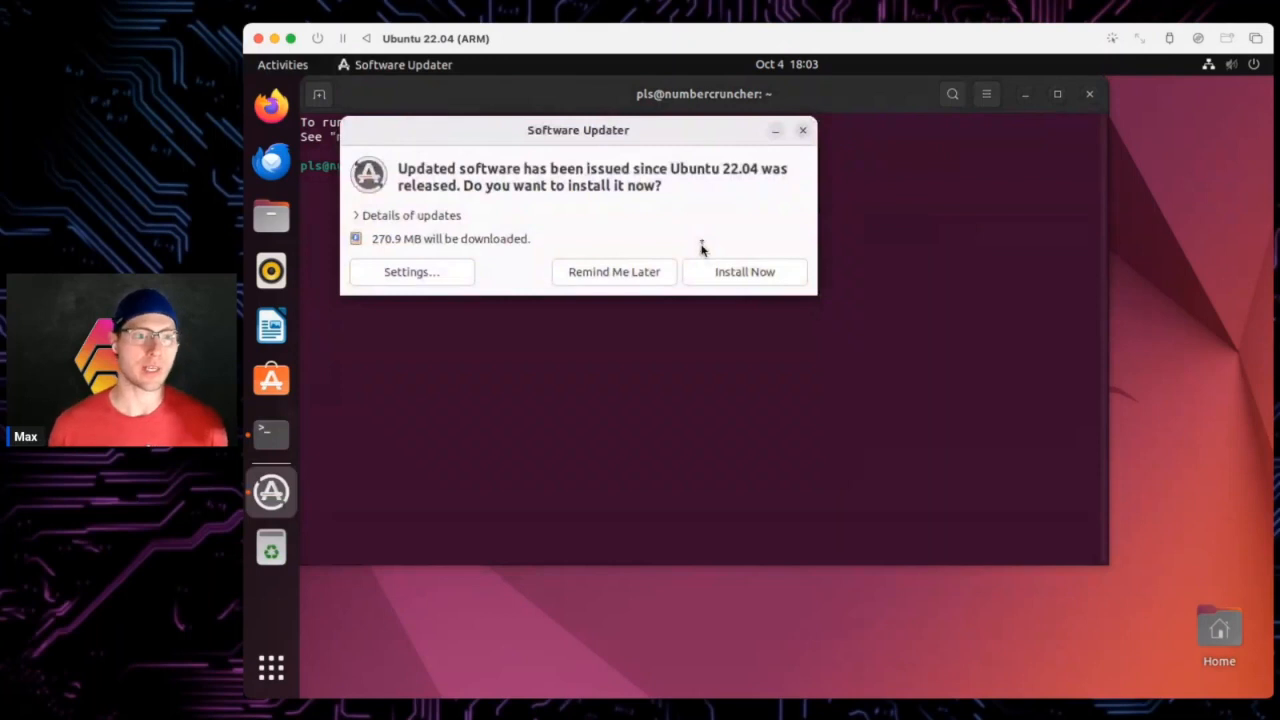
- Close the Software Updater prompt offering 270.9 MB of updates
click(802, 130)
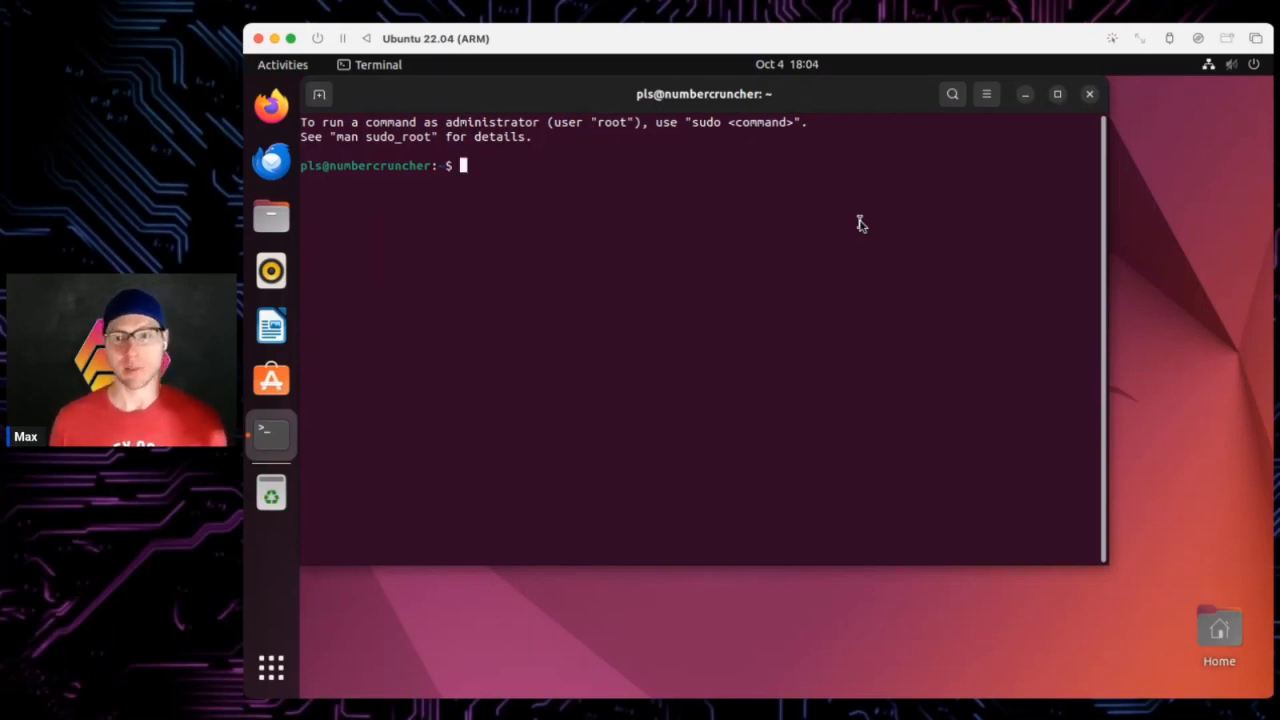
- Open google.com in Firefox, choosing 'Stay signed out', then search Activities for 'settings'
click(271, 105)
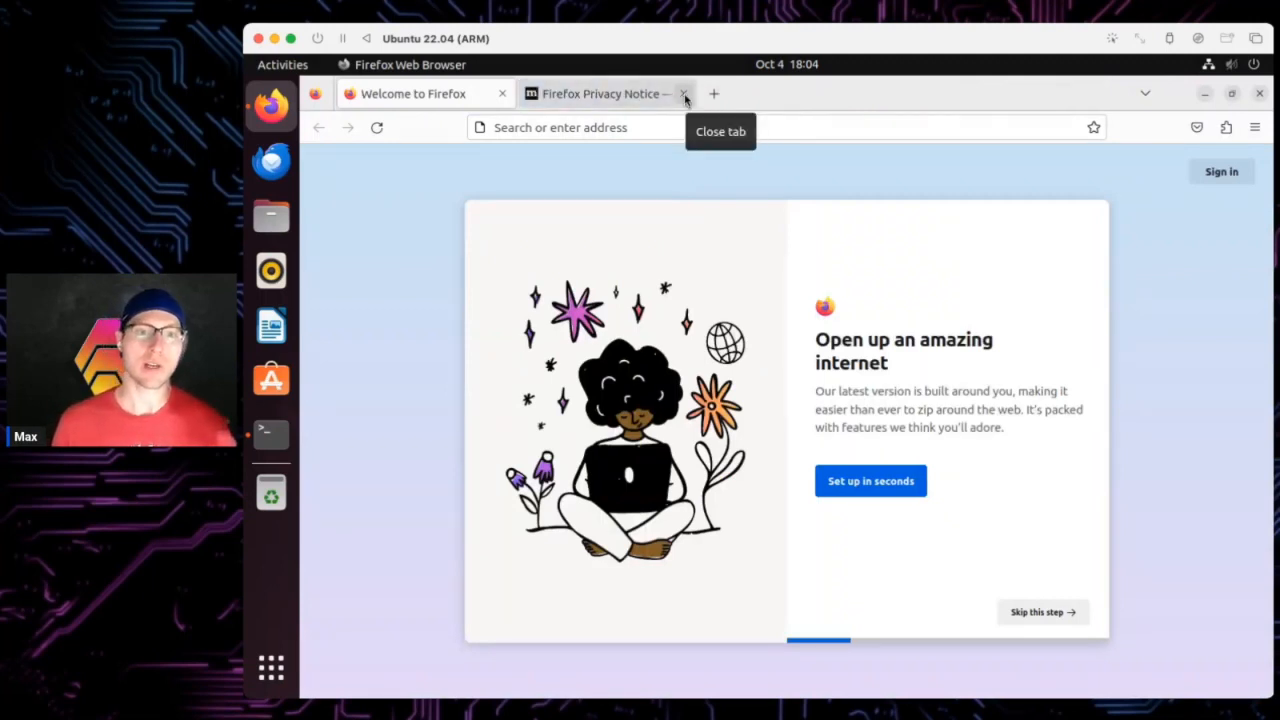
click(685, 94)
click(614, 131)
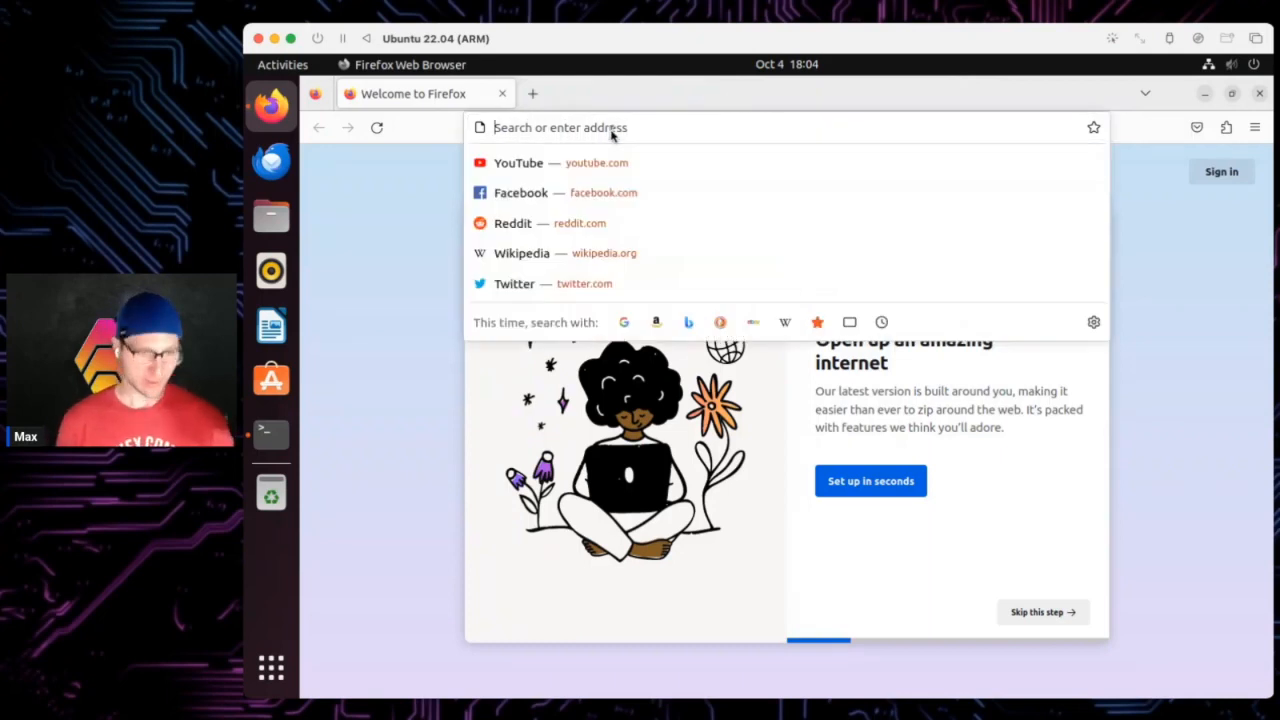
text(google.com)
key(Return)
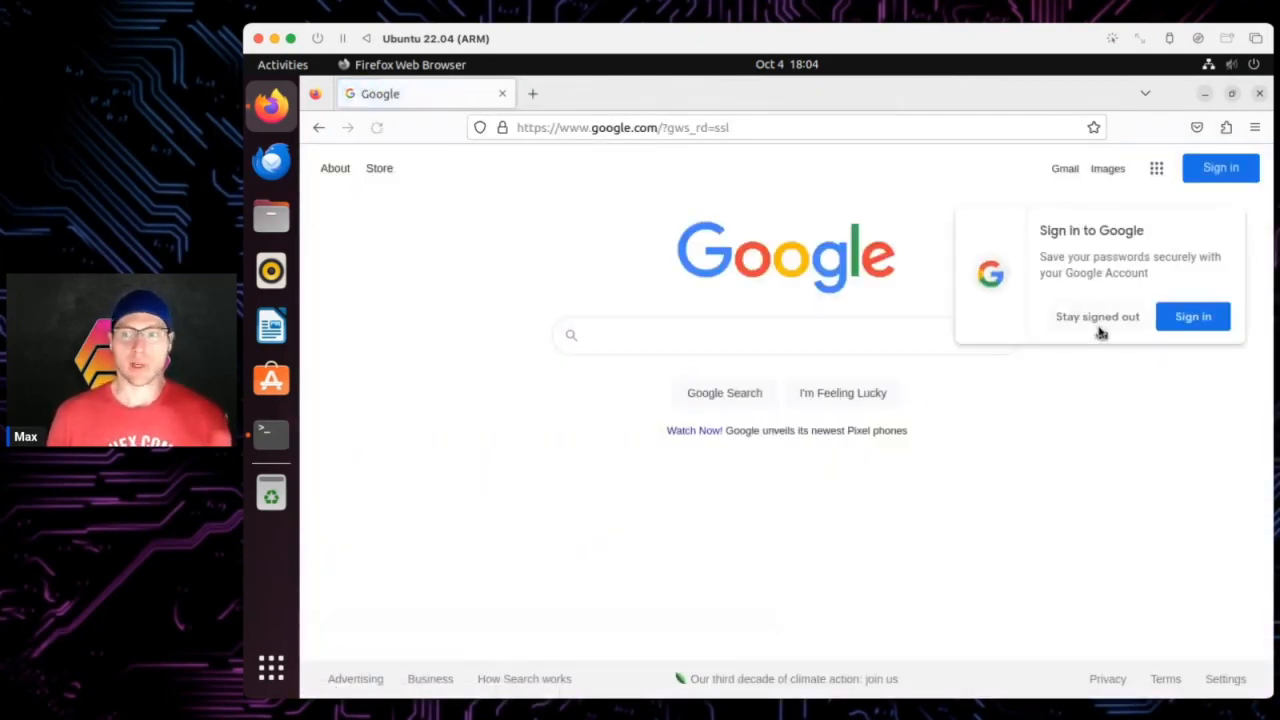
click(1098, 318)
click(277, 63)
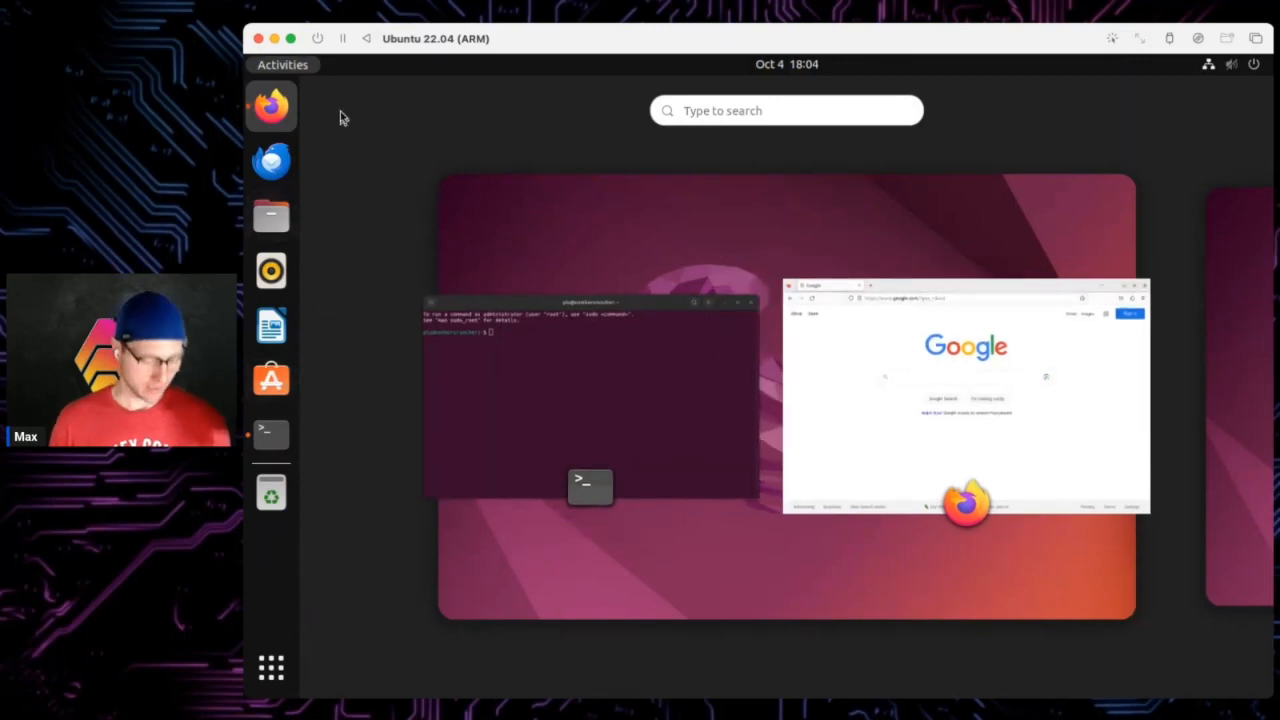
text(settings)
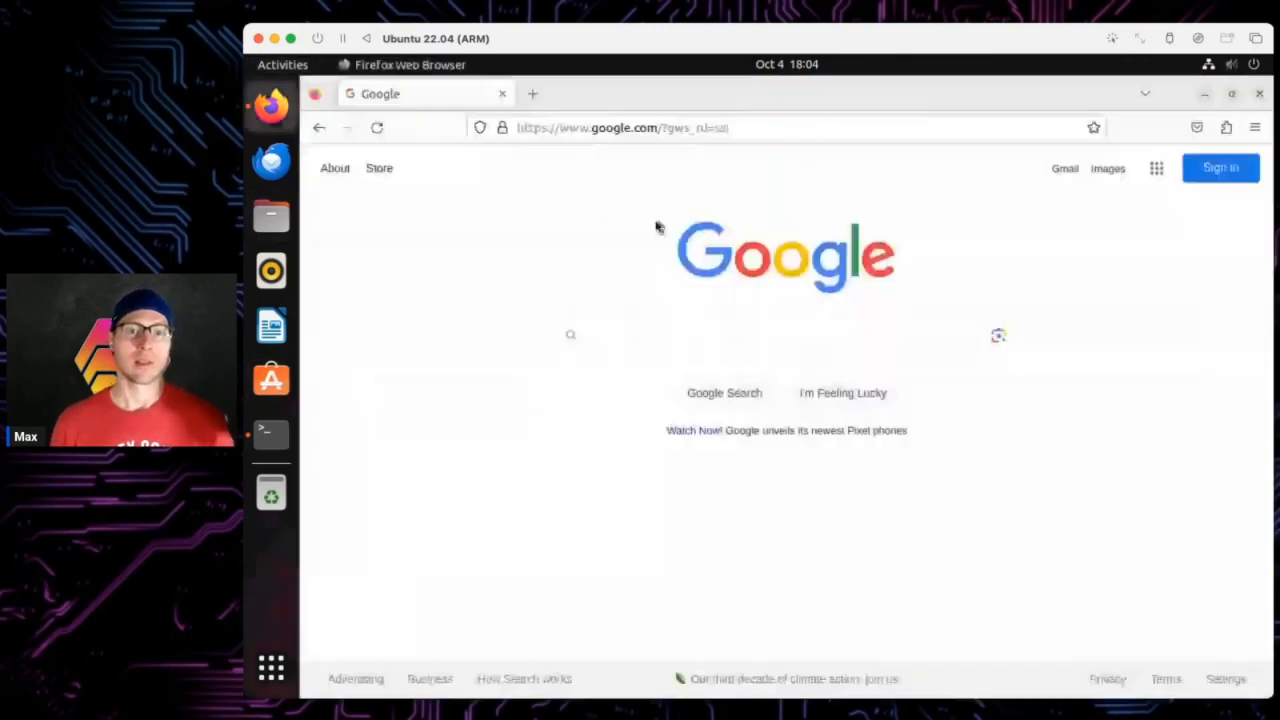